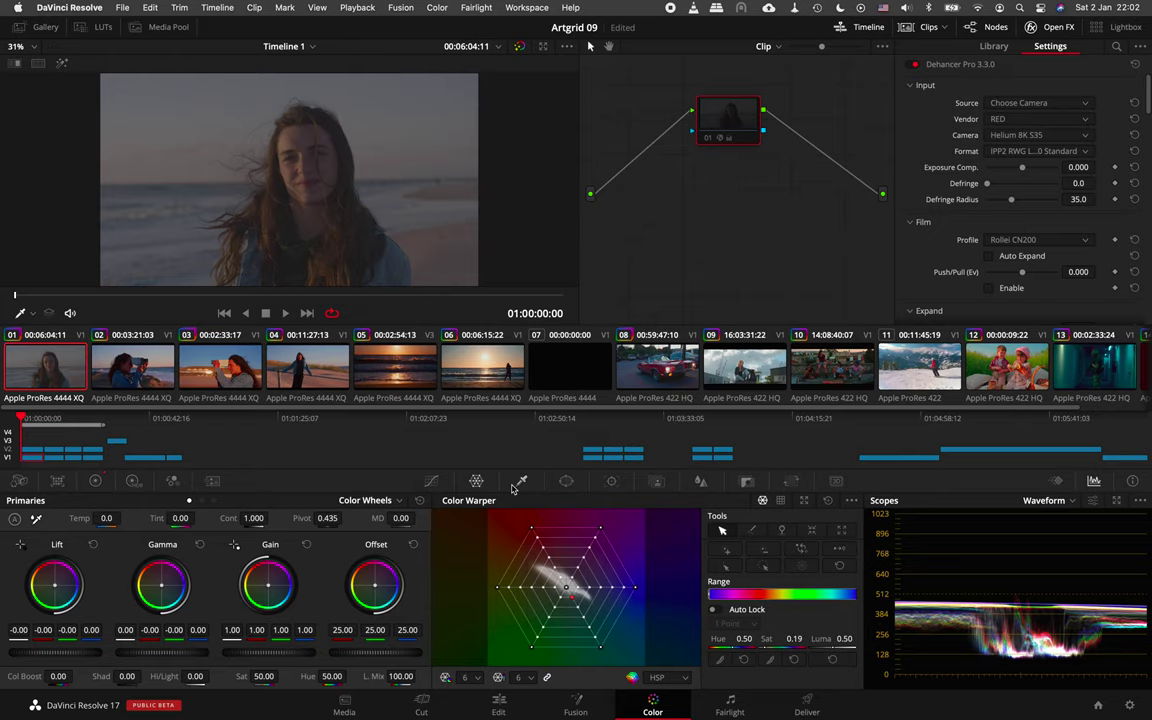
- Enlarge the viewer to fill the workspace and keep RED as the camera vendor
{"action": "key", "text": "alt+f"}
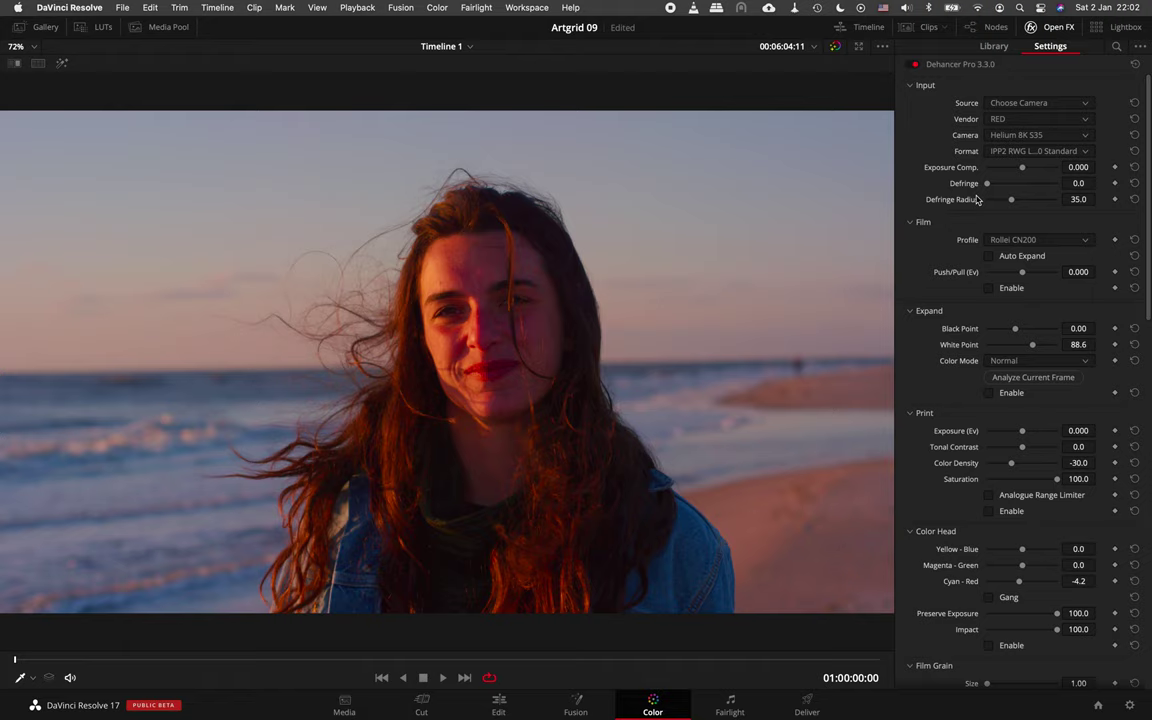
{"action": "left_click", "coordinate": [1040, 119]}
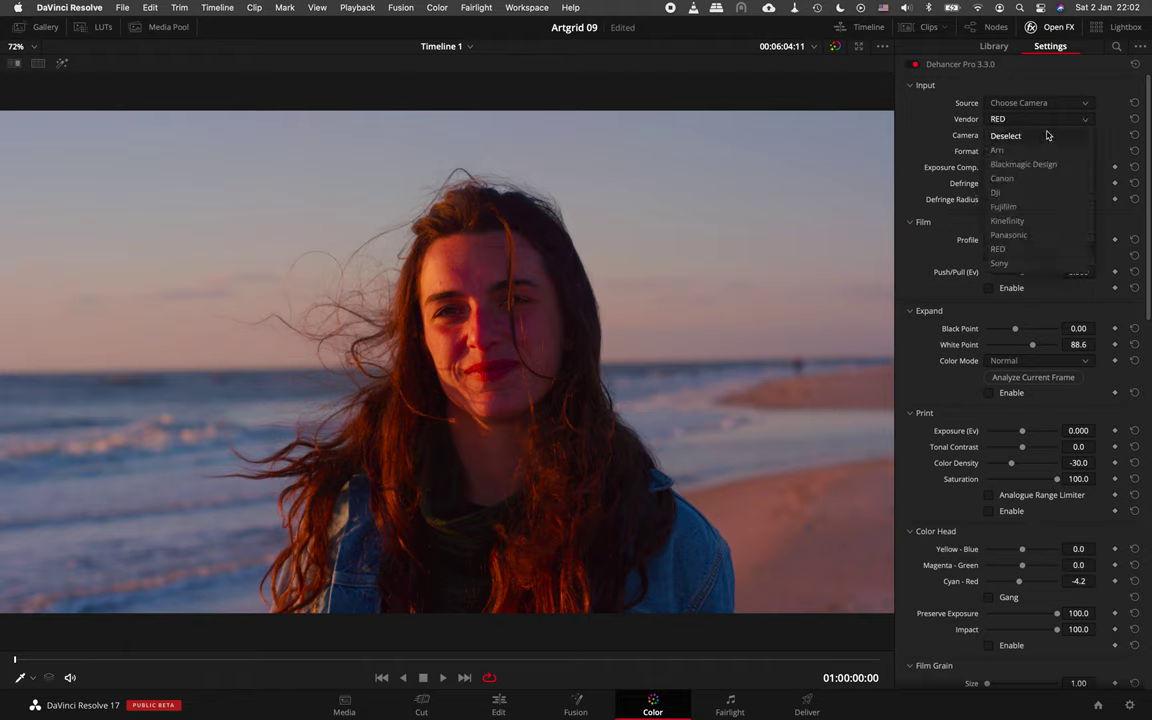
{"action": "left_click", "coordinate": [1024, 247]}
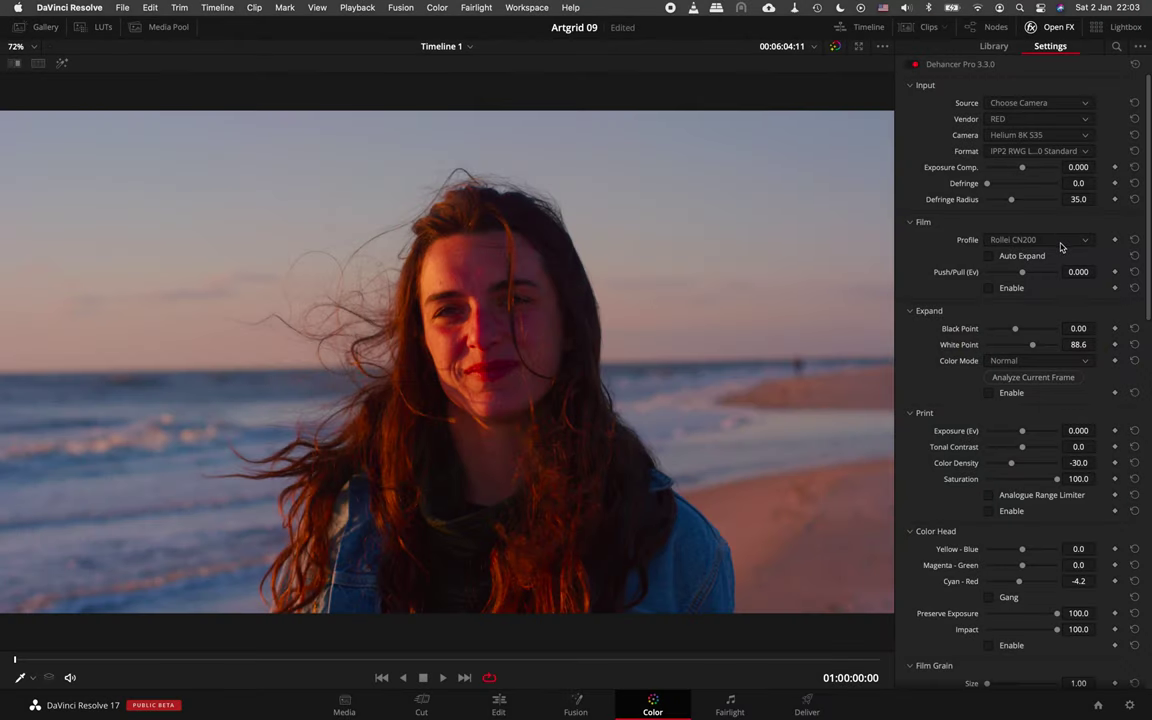
- Browse the film stock profiles and keep Rollei CN200 selected
{"action": "left_click", "coordinate": [1062, 244]}
{"action": "scroll", "coordinate": [1052, 279], "scroll_direction": "down", "scroll_amount": 2}
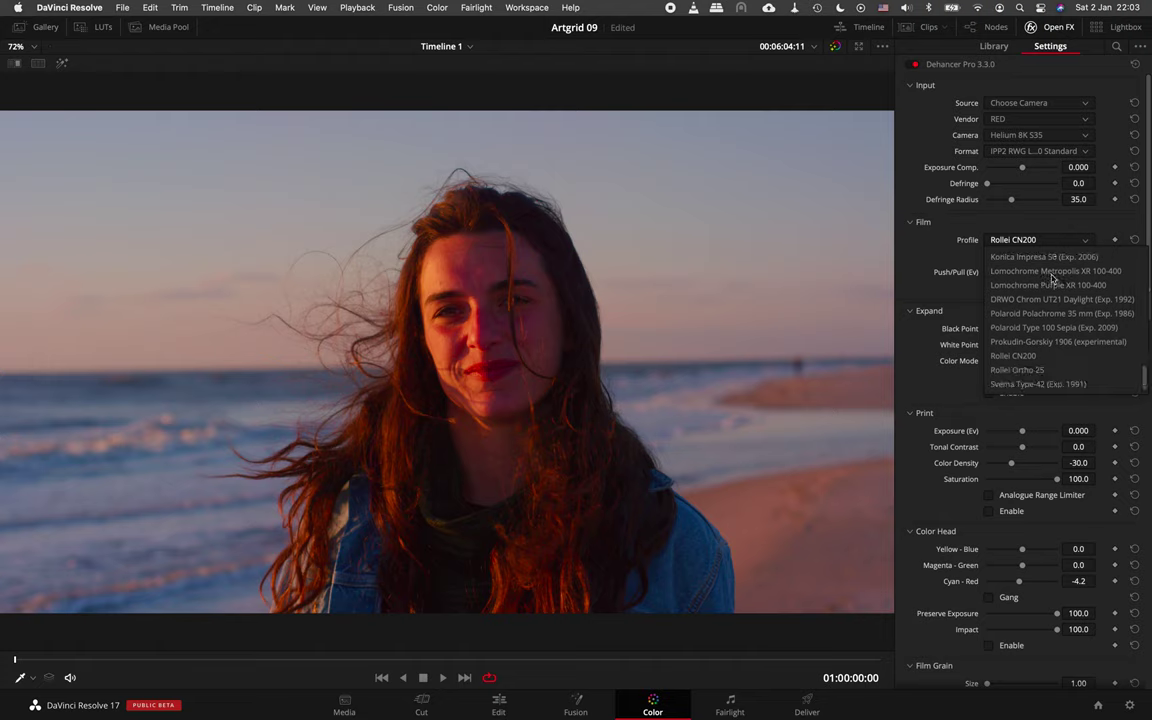
{"action": "scroll", "coordinate": [1052, 279], "scroll_direction": "up", "scroll_amount": 5}
{"action": "scroll", "coordinate": [1052, 279], "scroll_direction": "up", "scroll_amount": 5}
{"action": "scroll", "coordinate": [1052, 279], "scroll_direction": "up", "scroll_amount": 5}
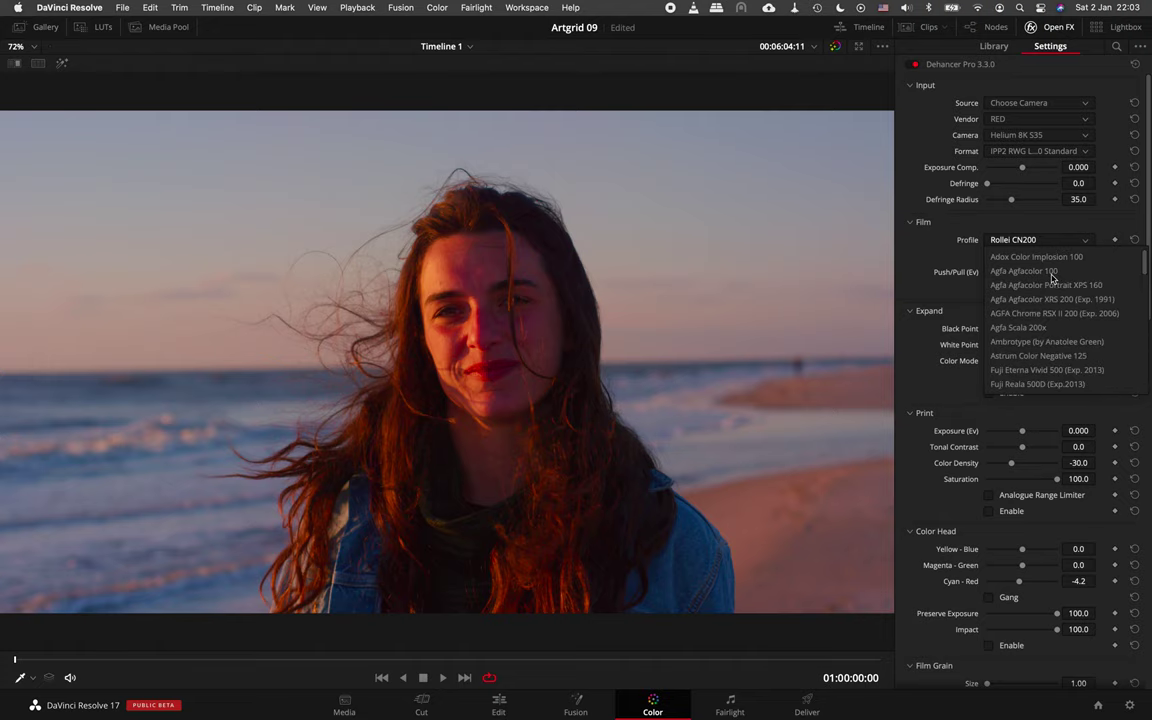
{"action": "scroll", "coordinate": [1052, 277], "scroll_direction": "down", "scroll_amount": 10}
{"action": "scroll", "coordinate": [1052, 277], "scroll_direction": "down", "scroll_amount": 2}
{"action": "left_click", "coordinate": [1052, 279]}
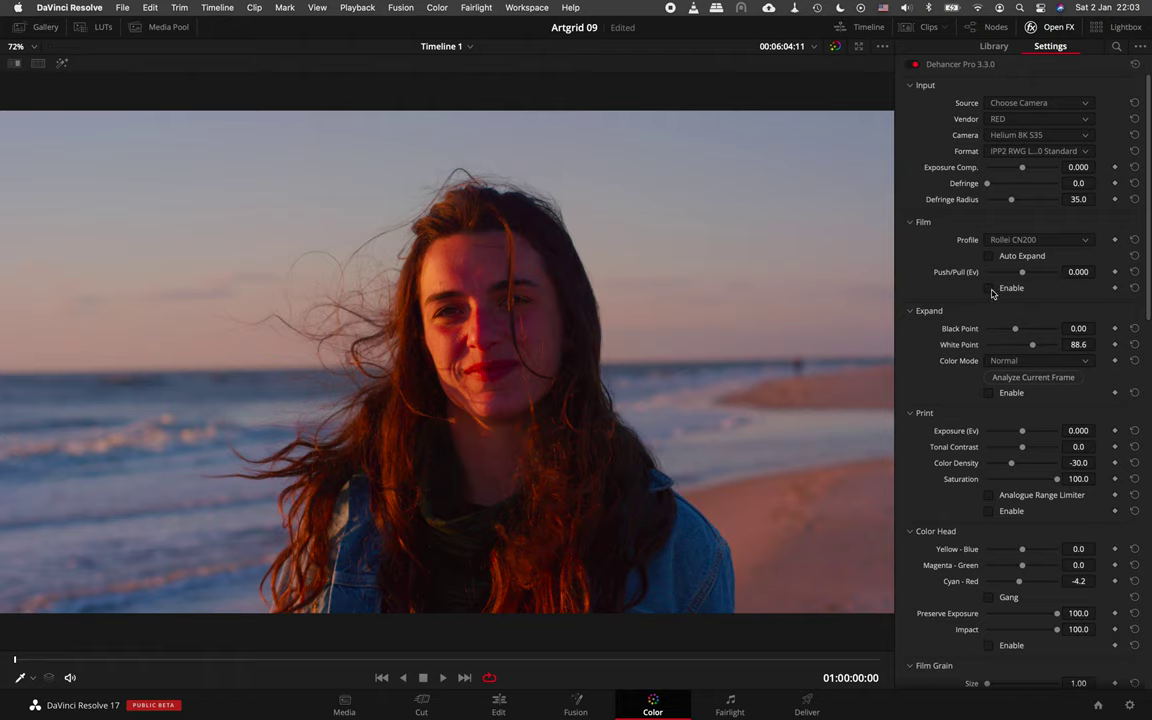
- Compare the Rollei CN200 film profile on and off, then leave it enabled
{"action": "left_click", "coordinate": [990, 289]}
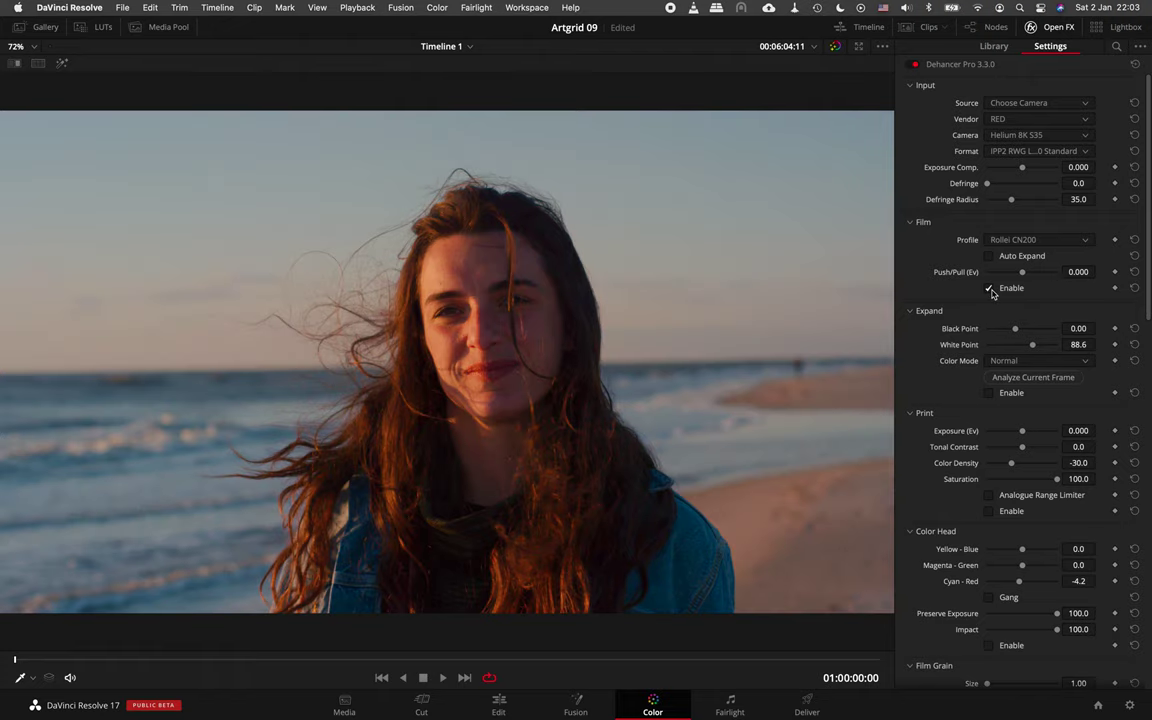
{"action": "left_click", "coordinate": [989, 288]}
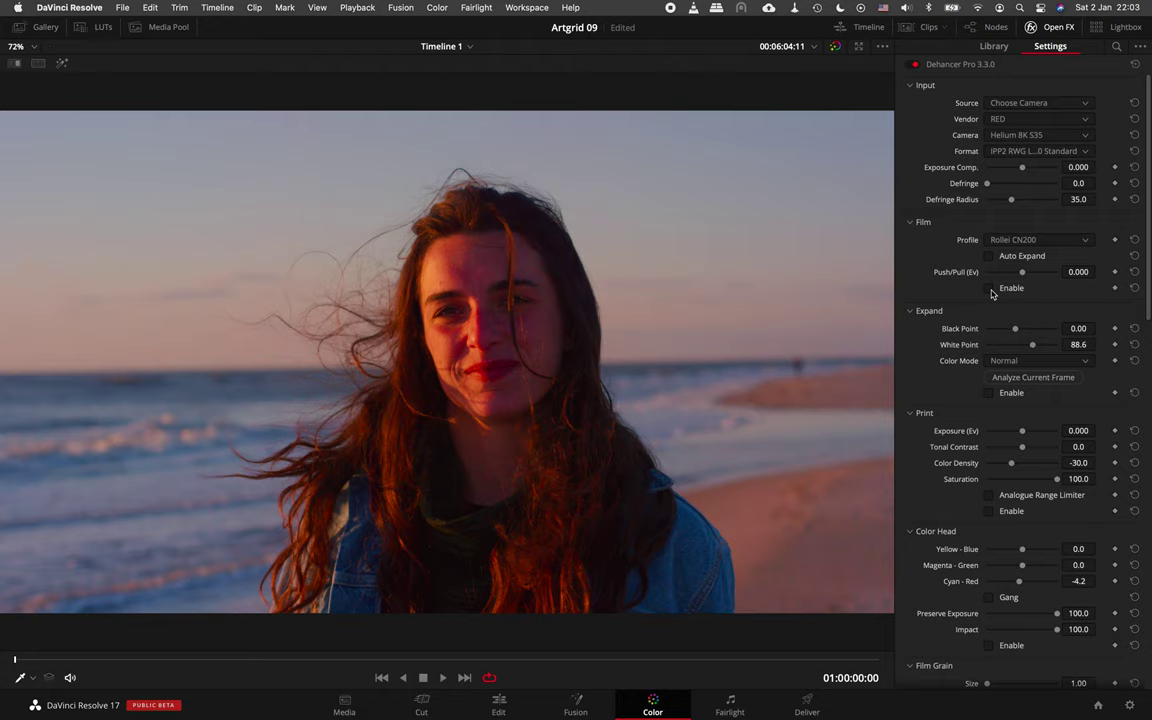
{"action": "left_click", "coordinate": [990, 289]}
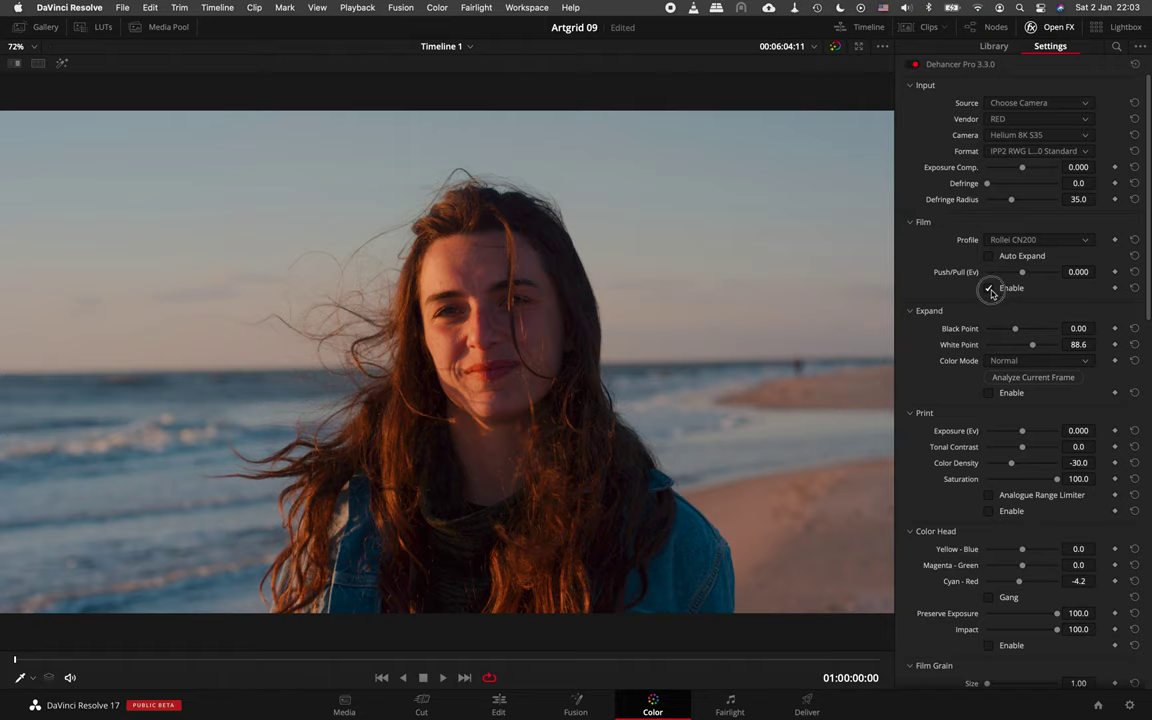
{"action": "left_click", "coordinate": [990, 289]}
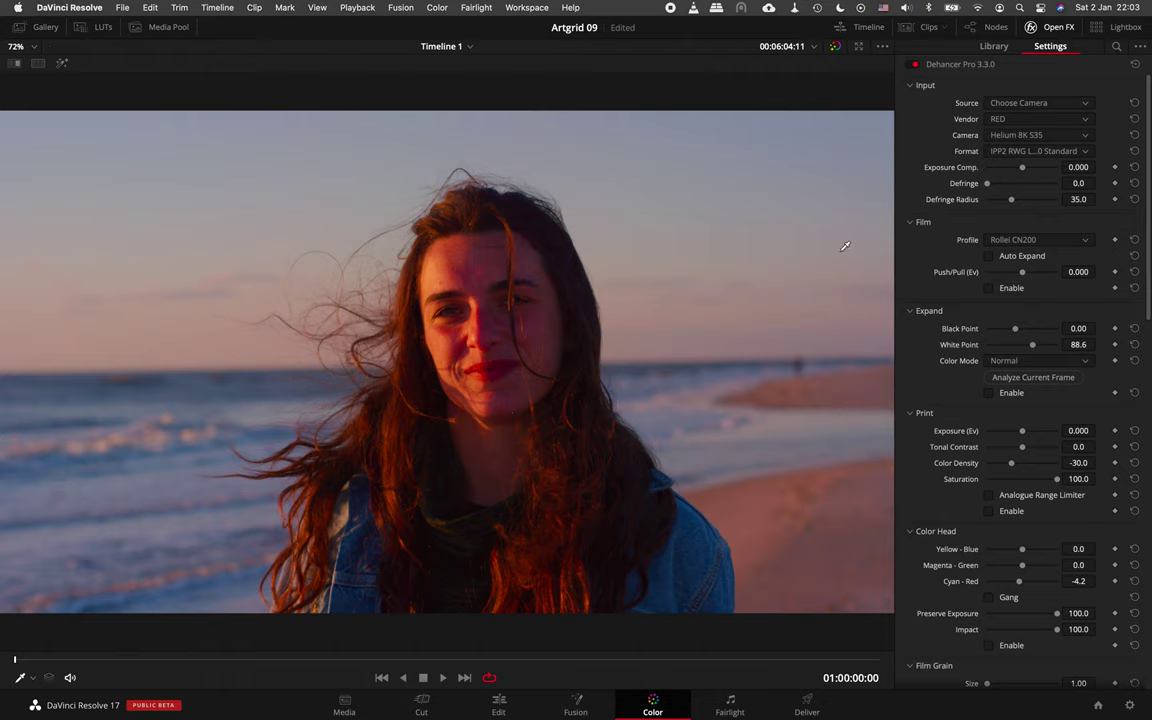
{"action": "left_click", "coordinate": [1022, 245]}
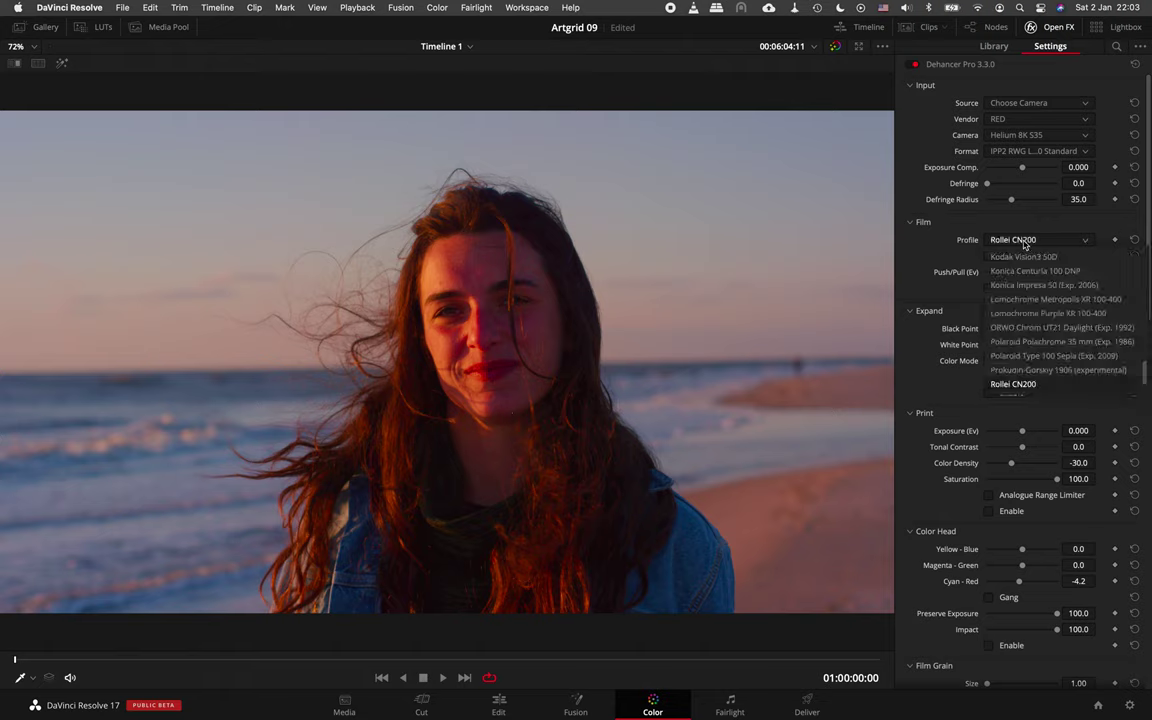
{"action": "left_click", "coordinate": [1026, 386]}
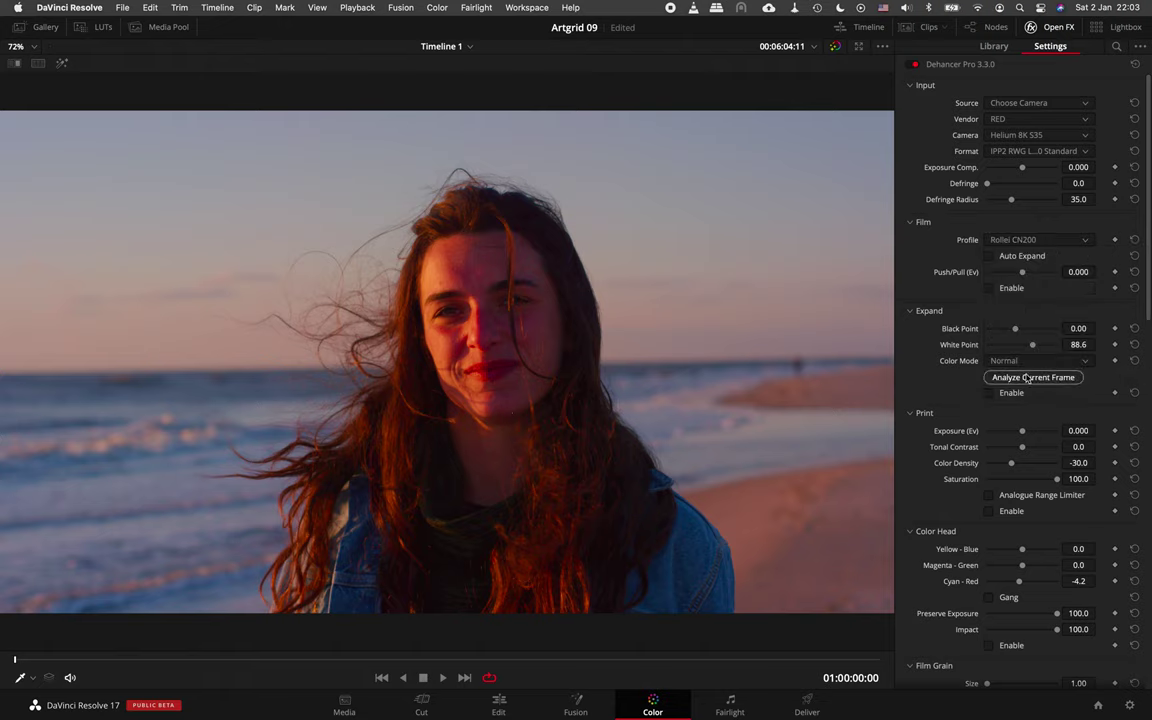
{"action": "left_click", "coordinate": [990, 289]}
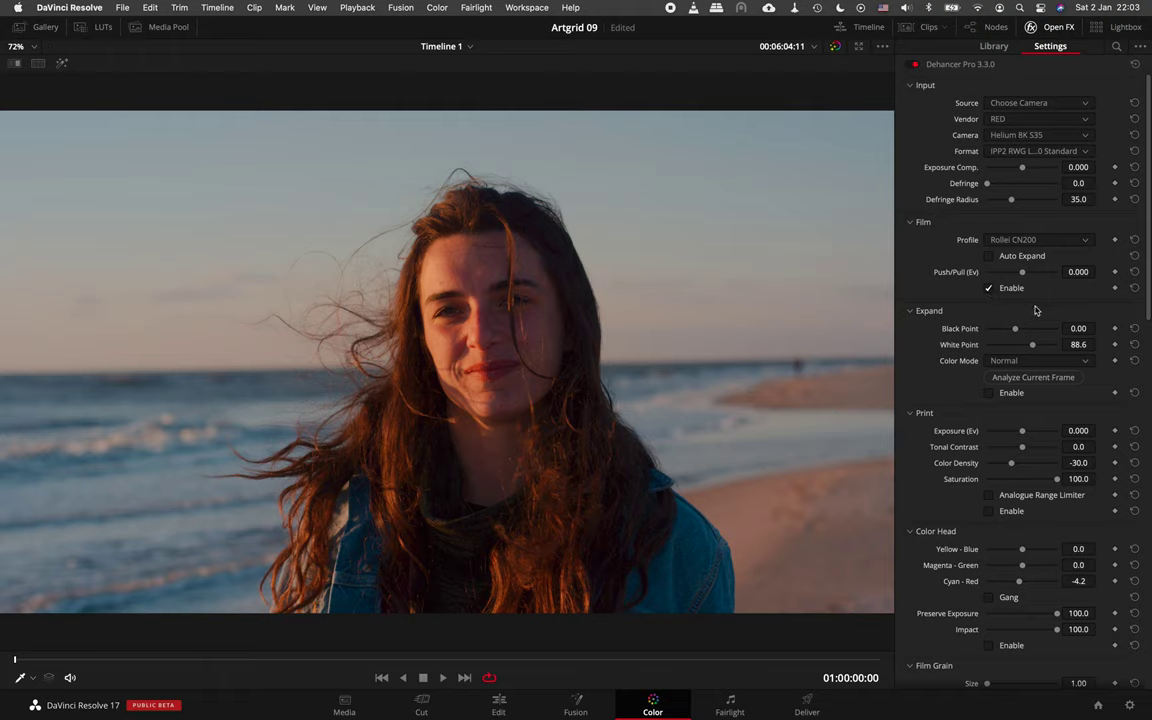
- Preview the vignette by toggling its Enable checkbox off and on
{"action": "scroll", "coordinate": [1036, 310], "scroll_direction": "down", "scroll_amount": 1}
{"action": "scroll", "coordinate": [1036, 310], "scroll_direction": "down", "scroll_amount": 10}
{"action": "scroll", "coordinate": [1036, 310], "scroll_direction": "down", "scroll_amount": 1}
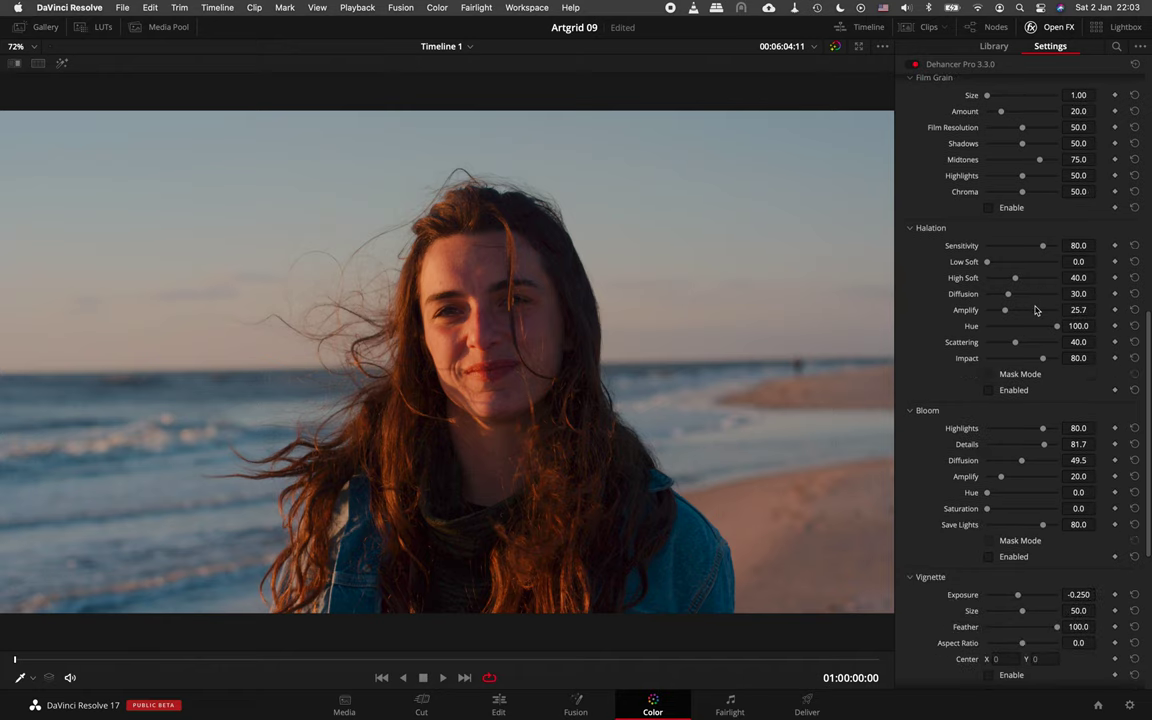
{"action": "scroll", "coordinate": [1036, 310], "scroll_direction": "down", "scroll_amount": 2}
{"action": "scroll", "coordinate": [1036, 310], "scroll_direction": "down", "scroll_amount": 3}
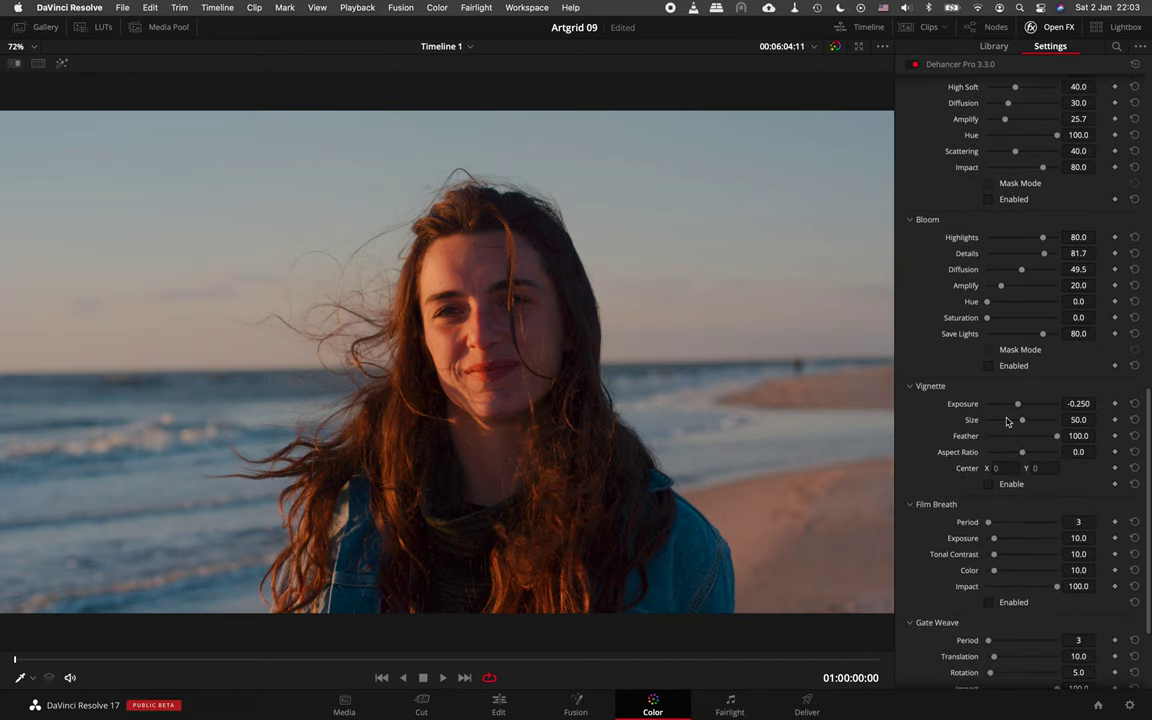
{"action": "left_click", "coordinate": [988, 485]}
{"action": "left_click", "coordinate": [988, 485]}
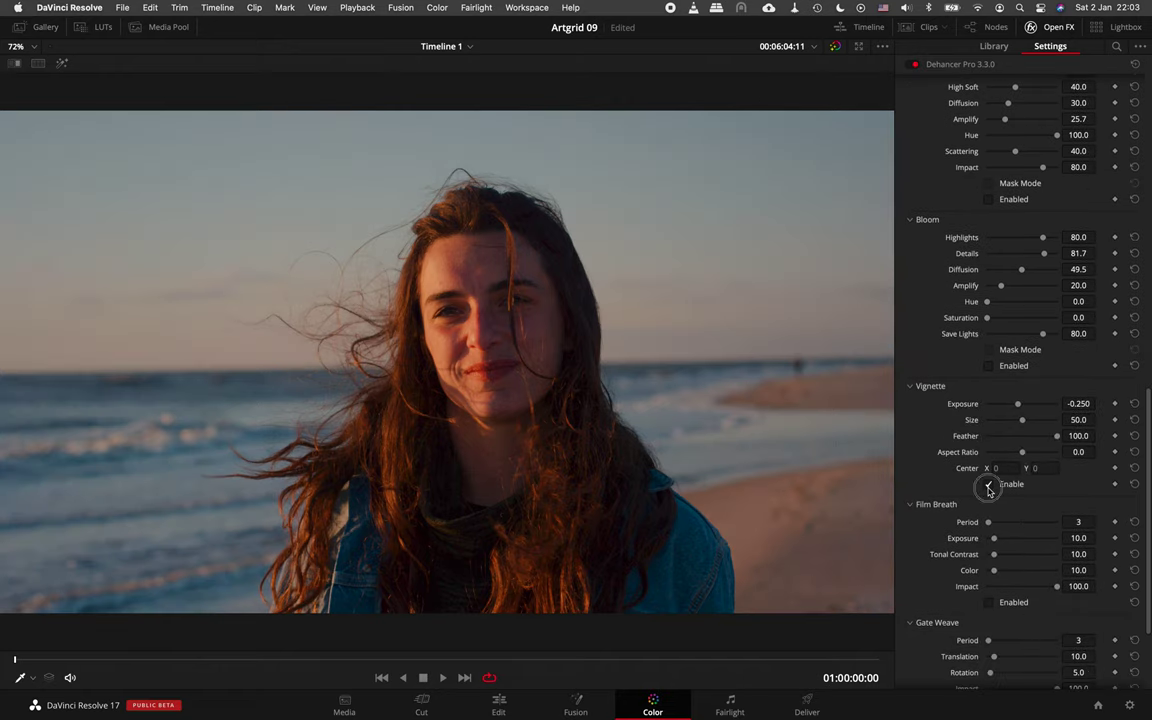
{"action": "left_click", "coordinate": [988, 485]}
- Enable the Expand stage with Black Point 0.00 and White Point 88.6
{"action": "scroll", "coordinate": [1049, 412], "scroll_direction": "up", "scroll_amount": 2}
{"action": "scroll", "coordinate": [1049, 412], "scroll_direction": "up", "scroll_amount": 3}
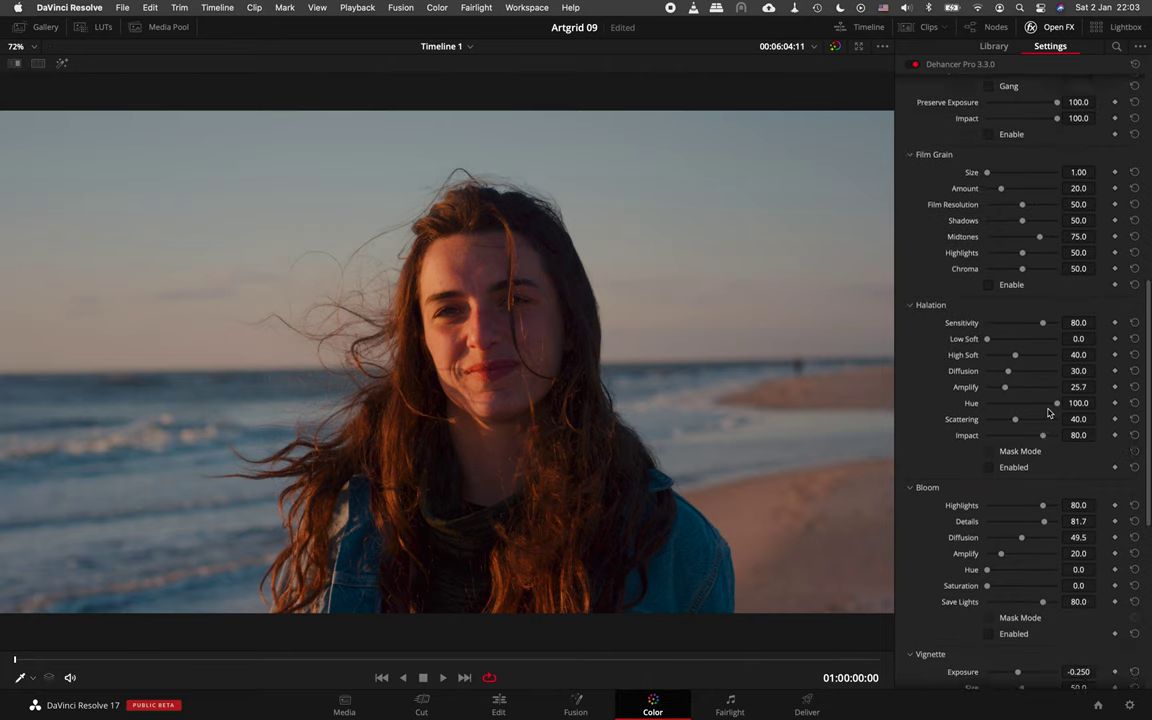
{"action": "scroll", "coordinate": [1049, 412], "scroll_direction": "up", "scroll_amount": 1}
{"action": "scroll", "coordinate": [1049, 412], "scroll_direction": "up", "scroll_amount": 3}
{"action": "scroll", "coordinate": [1049, 412], "scroll_direction": "up", "scroll_amount": 2}
{"action": "scroll", "coordinate": [1049, 412], "scroll_direction": "up", "scroll_amount": 2}
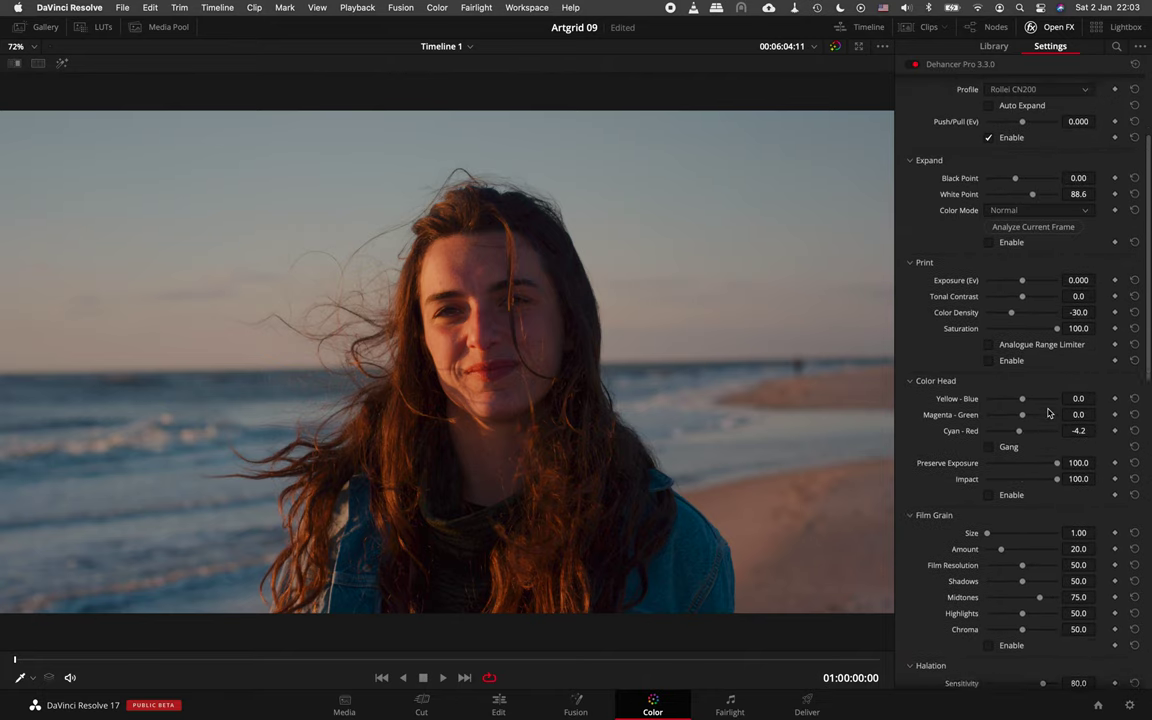
{"action": "scroll", "coordinate": [1049, 412], "scroll_direction": "up", "scroll_amount": 1}
{"action": "left_click", "coordinate": [993, 252]}
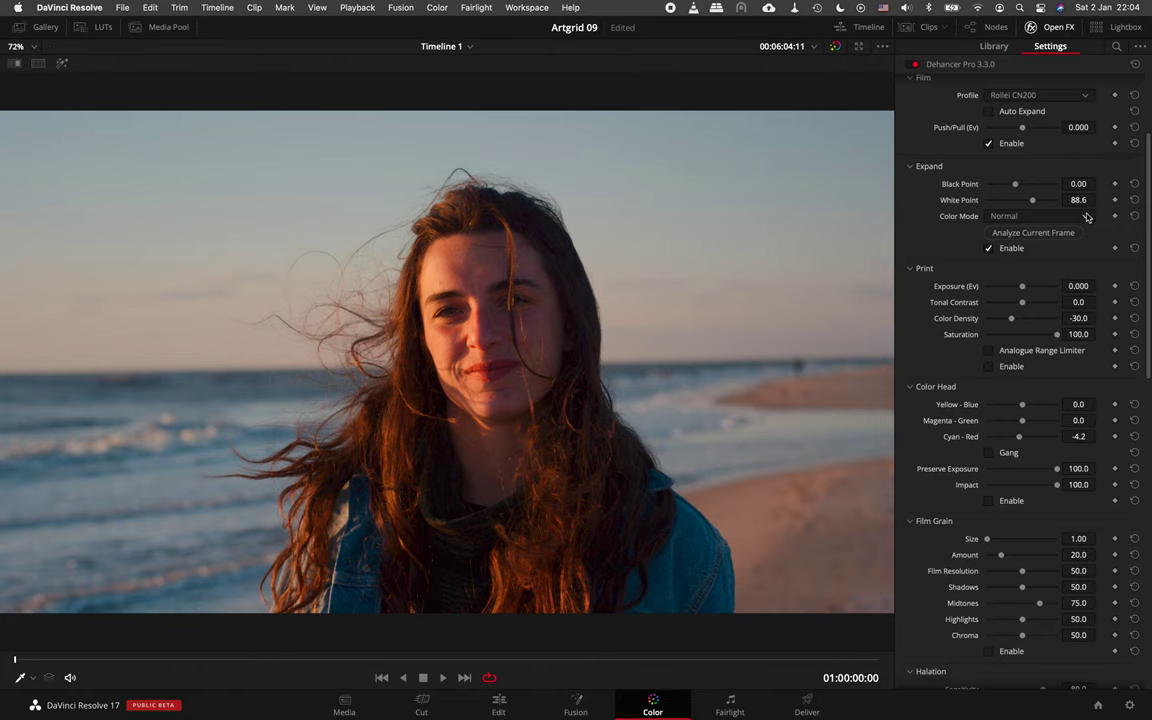
{"action": "key", "text": "alt+f"}
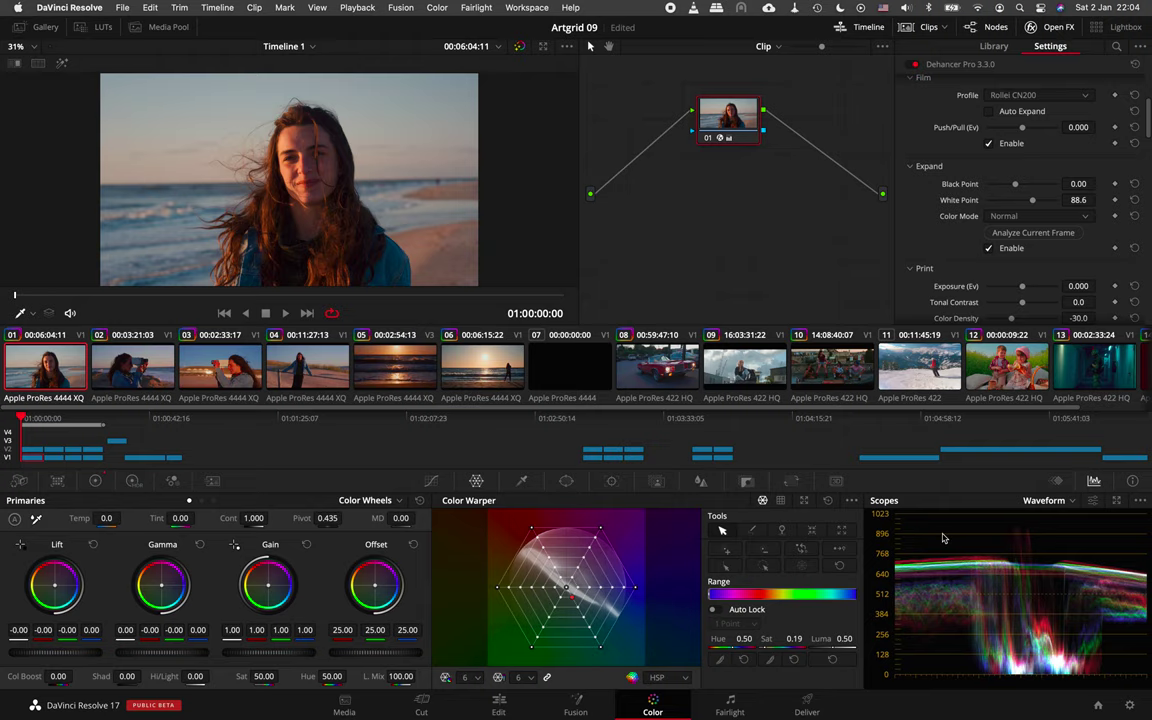
{"action": "key", "text": "alt+f"}
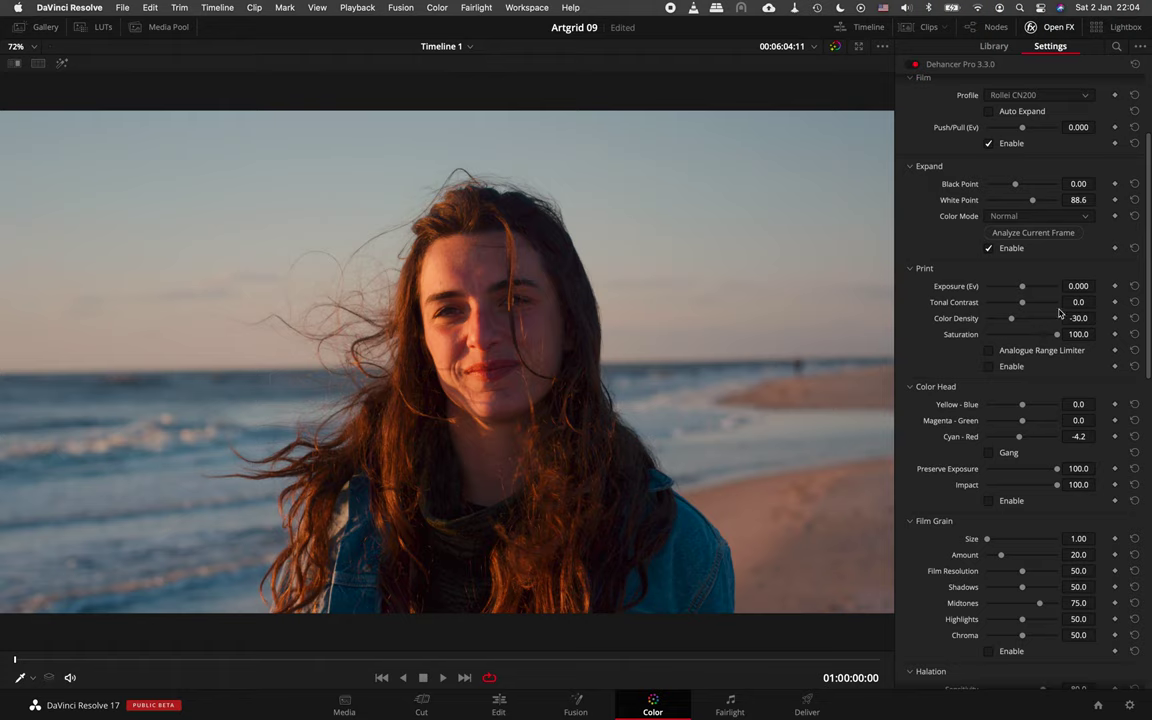
- Enable the Print stage at Color Density -30.0, comparing it off and on
{"action": "left_click", "coordinate": [989, 367]}
{"action": "left_click", "coordinate": [988, 369]}
{"action": "left_click", "coordinate": [989, 368]}
- Enable the Color Head stage at Cyan-Red -4.2, comparing it off and on
{"action": "scroll", "coordinate": [957, 366], "scroll_direction": "down", "scroll_amount": 5}
{"action": "scroll", "coordinate": [957, 366], "scroll_direction": "down", "scroll_amount": 2}
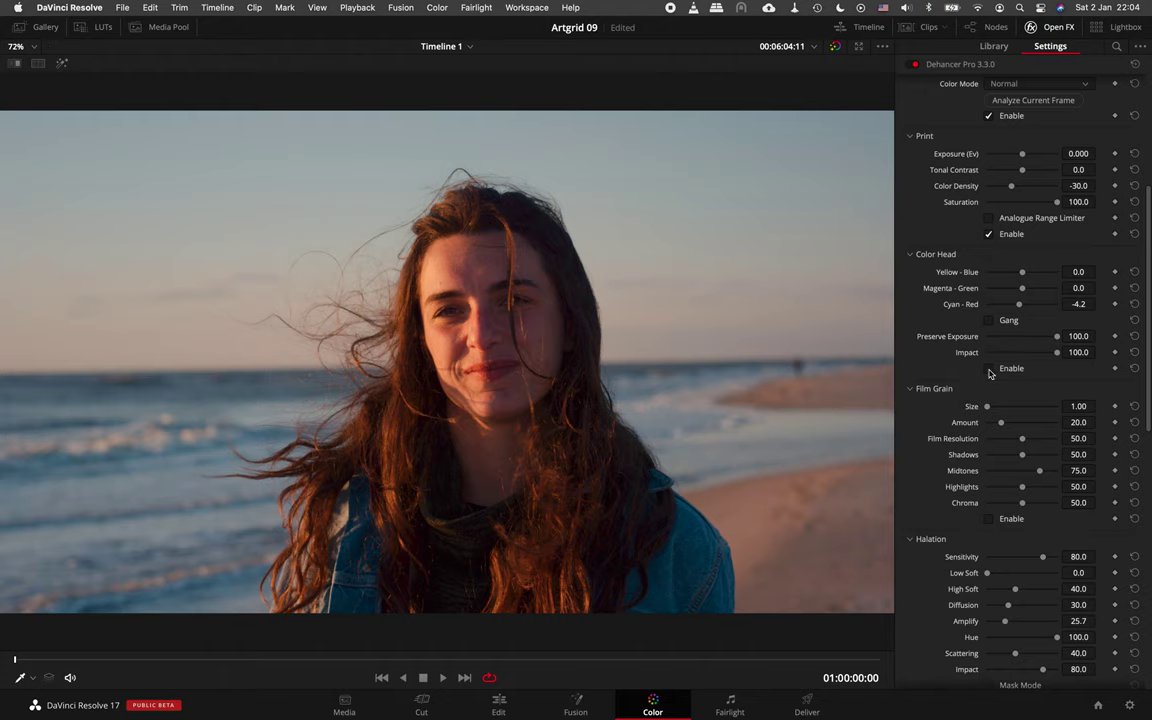
{"action": "left_click", "coordinate": [989, 369]}
{"action": "left_click", "coordinate": [990, 372]}
{"action": "left_click", "coordinate": [989, 369]}
- Enable Film Grain (Size 1.00, Amount 20.0, Midtones 75.0) and magnify the woman's face
{"action": "scroll", "coordinate": [1047, 307], "scroll_direction": "down", "scroll_amount": 5}
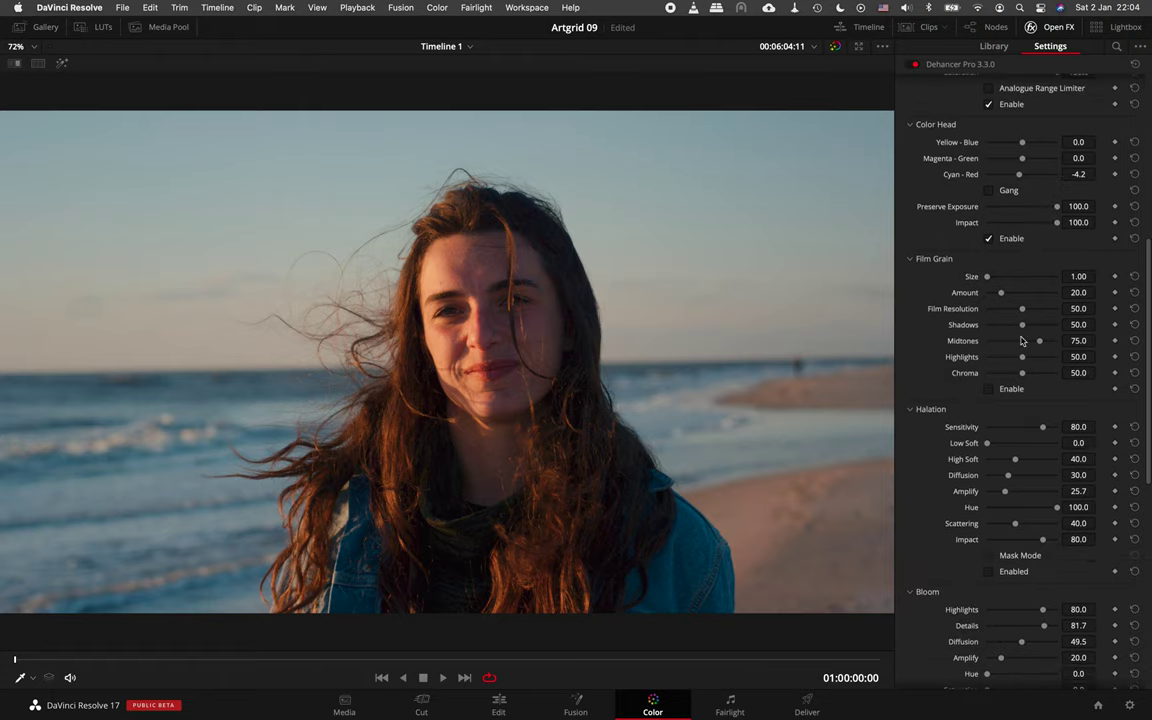
{"action": "left_click", "coordinate": [989, 389]}
{"action": "key", "text": "super+equal"}
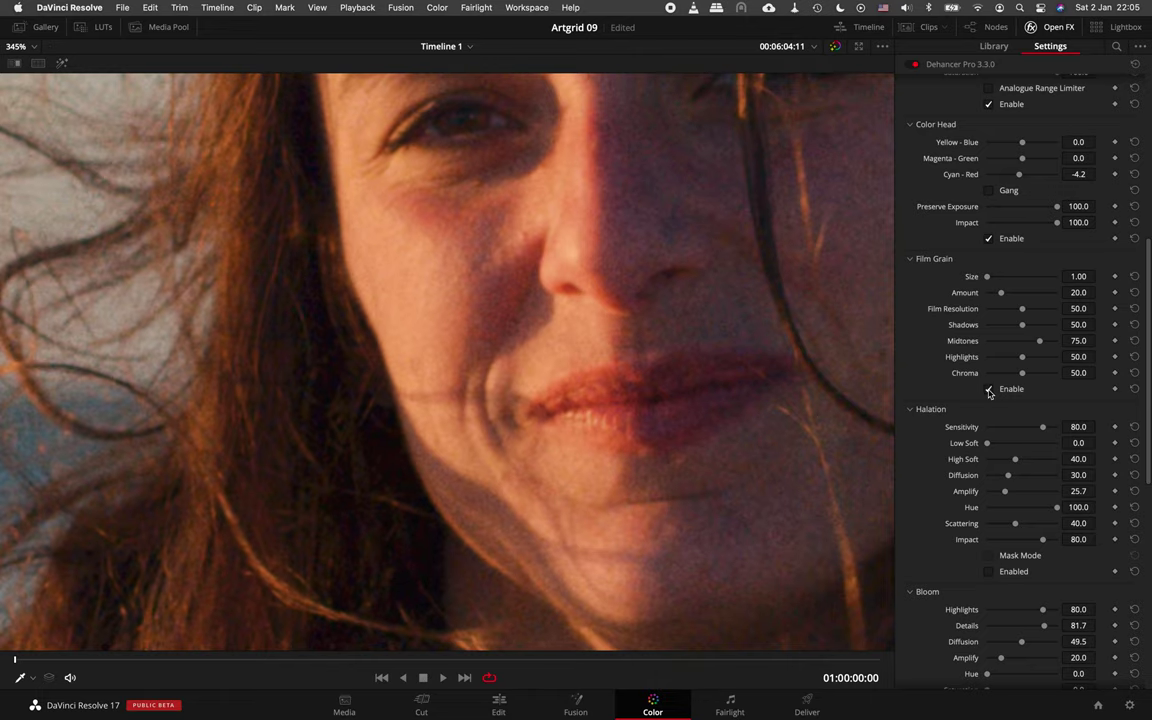
{"action": "key", "text": "shift+z"}
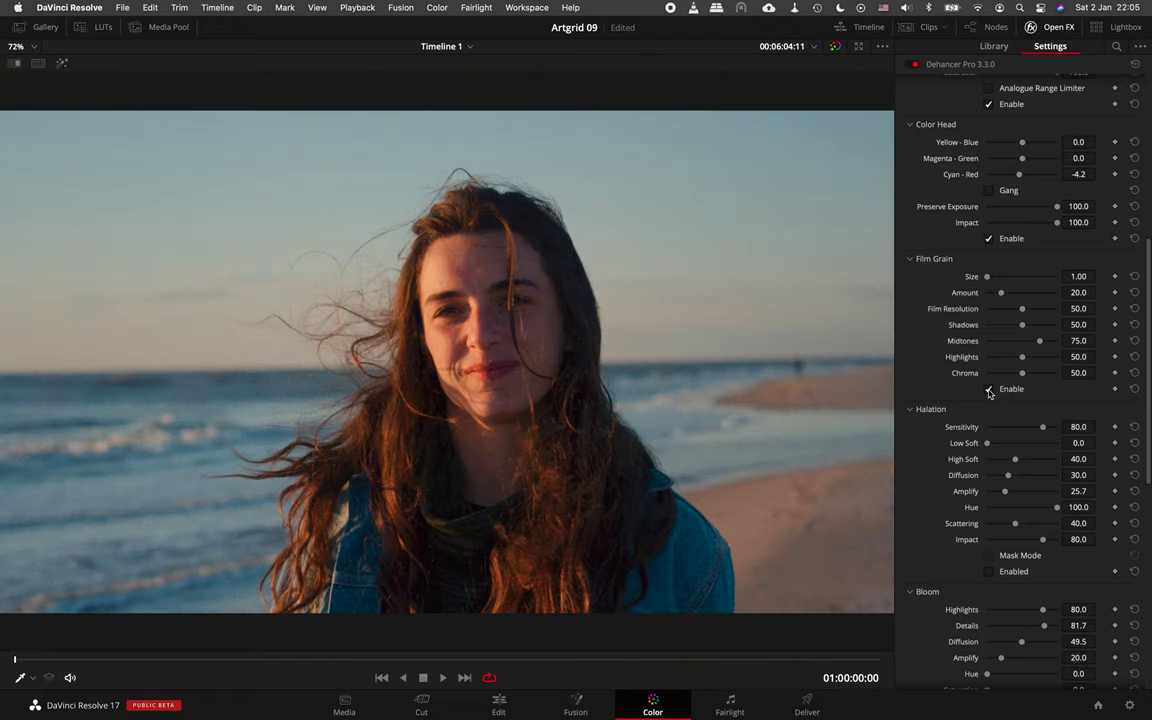
{"action": "key", "text": "super+equal"}
{"action": "key", "text": "super+equal"}
{"action": "key", "text": "super+equal"}
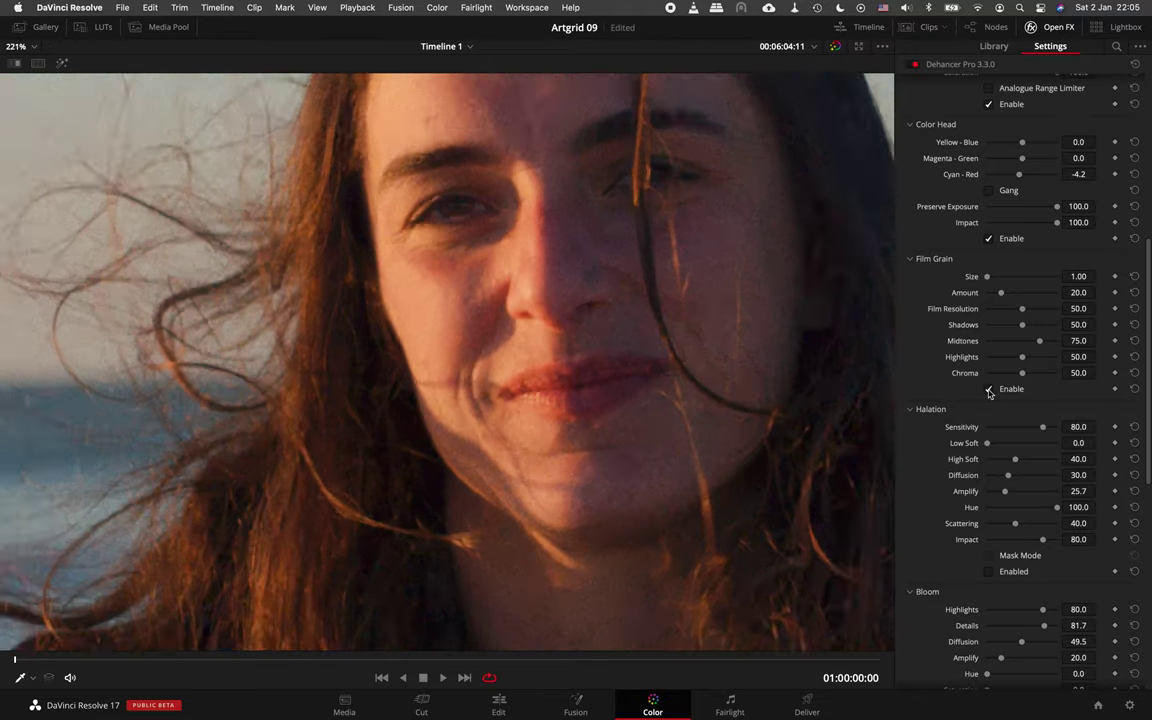
{"action": "key", "text": "super+equal"}
- Compare the face with film grain off and on, leaving grain enabled
{"action": "scroll", "coordinate": [988, 393], "scroll_direction": "up", "scroll_amount": 1}
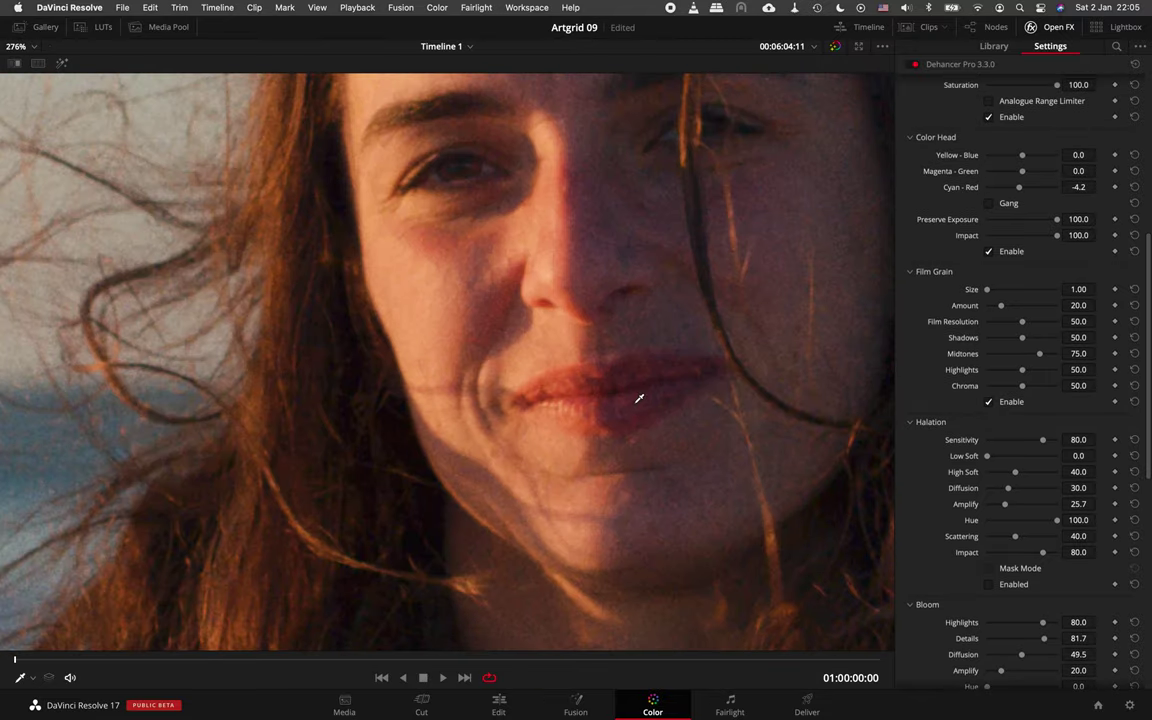
{"action": "scroll", "coordinate": [644, 399], "scroll_direction": "right", "scroll_amount": 5}
{"action": "scroll", "coordinate": [648, 399], "scroll_direction": "up", "scroll_amount": 1}
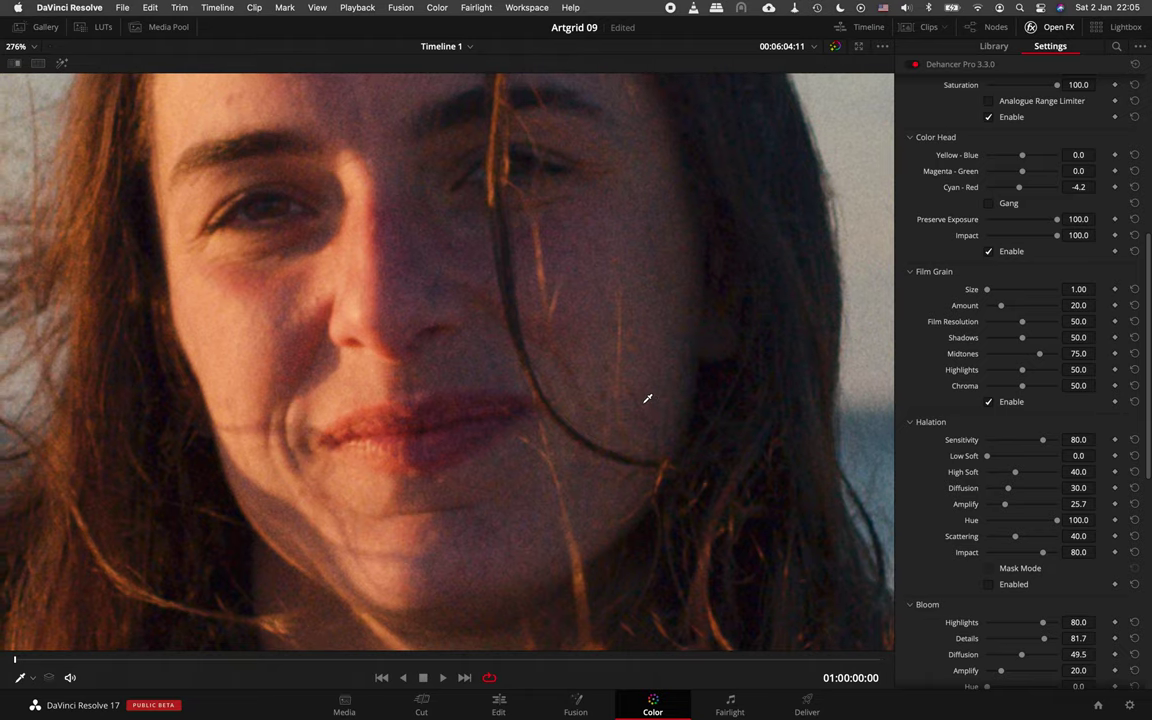
{"action": "left_click", "coordinate": [989, 402]}
{"action": "left_click", "coordinate": [989, 402]}
{"action": "scroll", "coordinate": [743, 499], "scroll_direction": "down", "scroll_amount": 5}
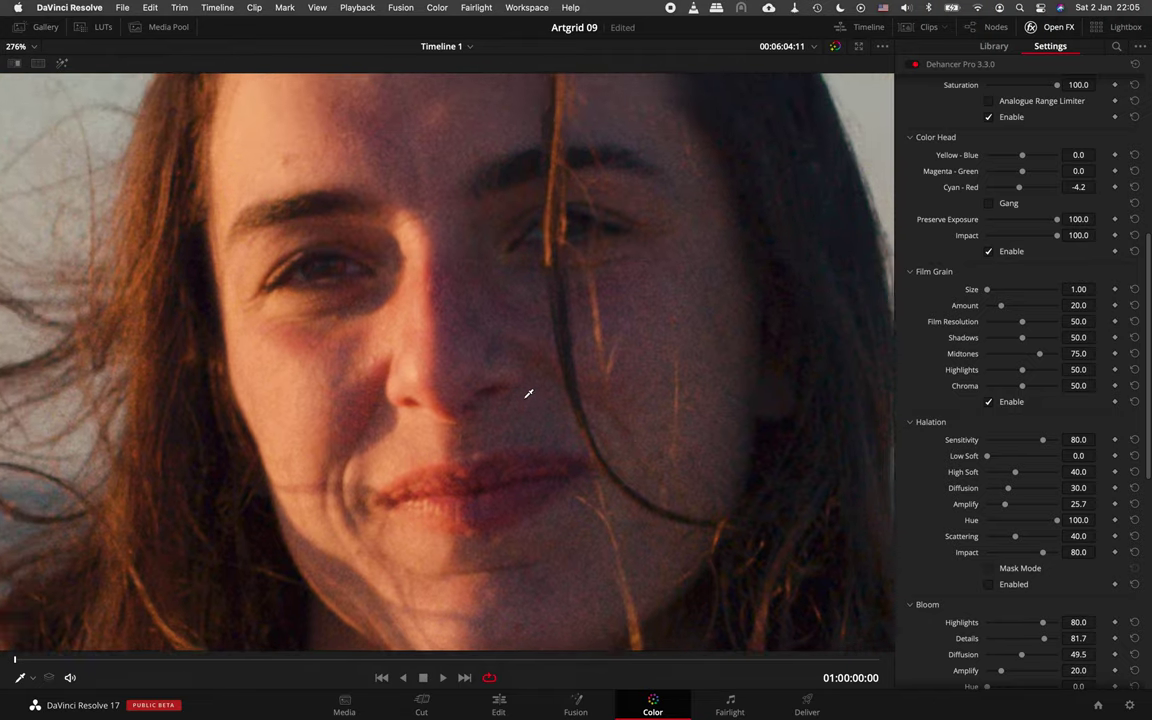
{"action": "scroll", "coordinate": [528, 393], "scroll_direction": "up", "scroll_amount": 3}
{"action": "scroll", "coordinate": [528, 393], "scroll_direction": "up", "scroll_amount": 3}
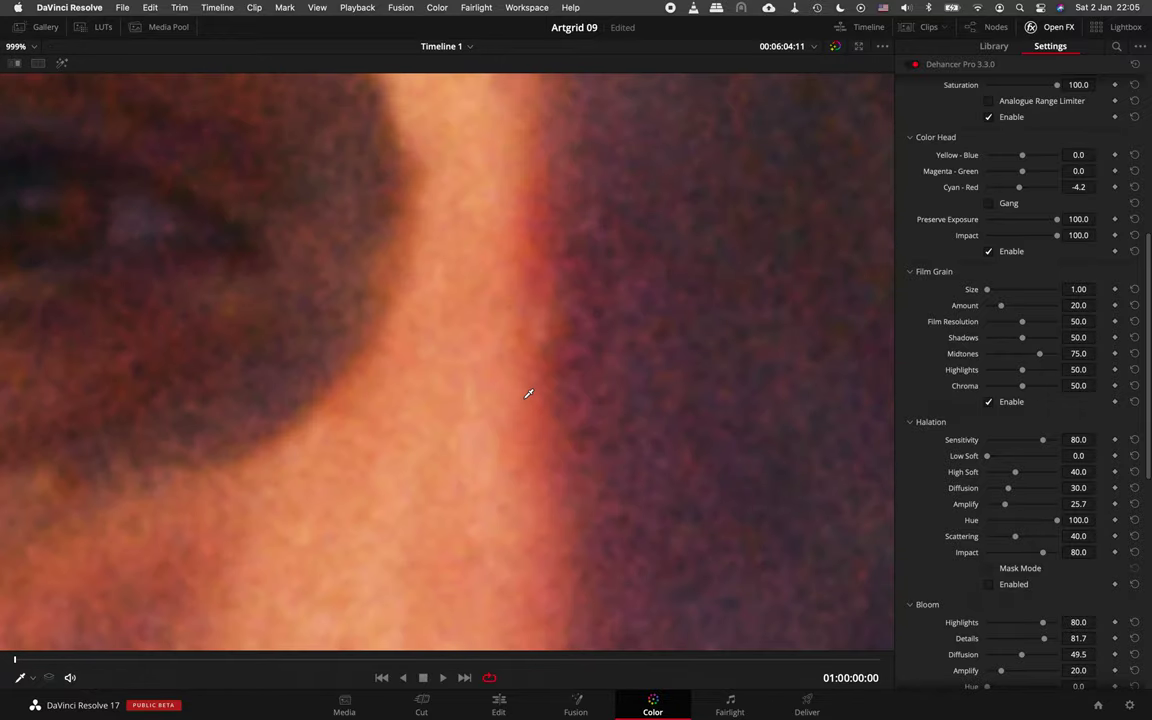
{"action": "scroll", "coordinate": [528, 393], "scroll_direction": "down", "scroll_amount": 2}
- Compare the portrait with film grain off and on, keeping grain enabled
{"action": "scroll", "coordinate": [528, 393], "scroll_direction": "down", "scroll_amount": 2}
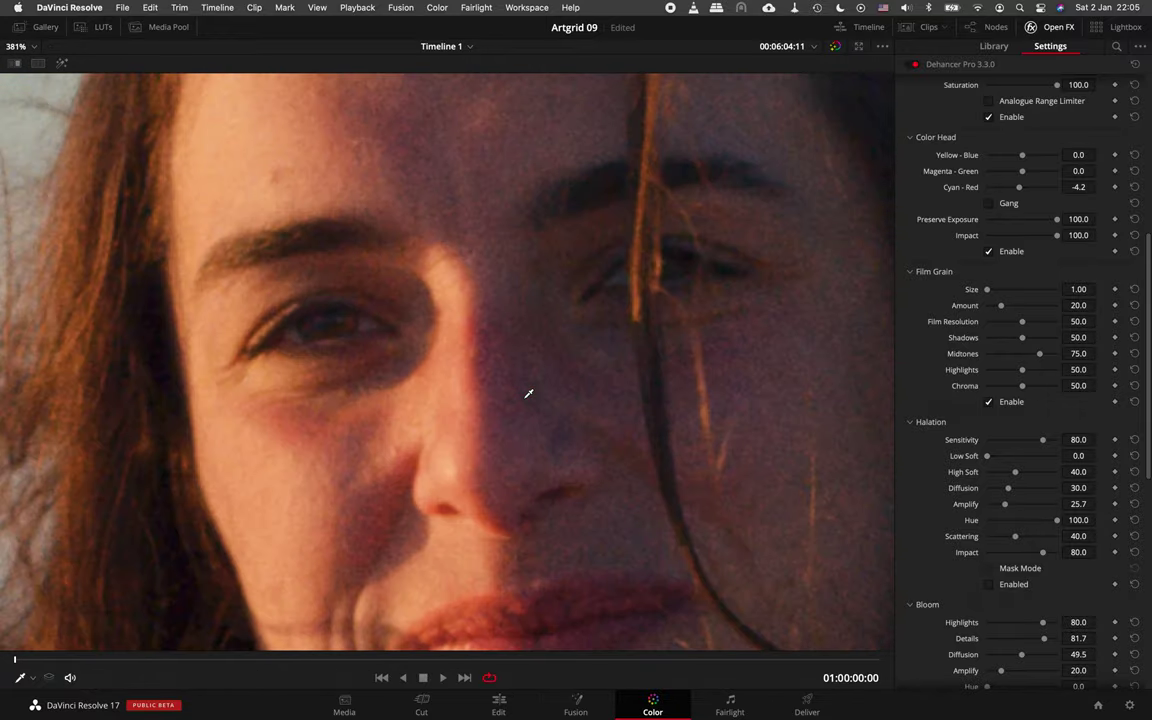
{"action": "scroll", "coordinate": [528, 393], "scroll_direction": "down", "scroll_amount": 2}
{"action": "scroll", "coordinate": [528, 393], "scroll_direction": "down", "scroll_amount": 2}
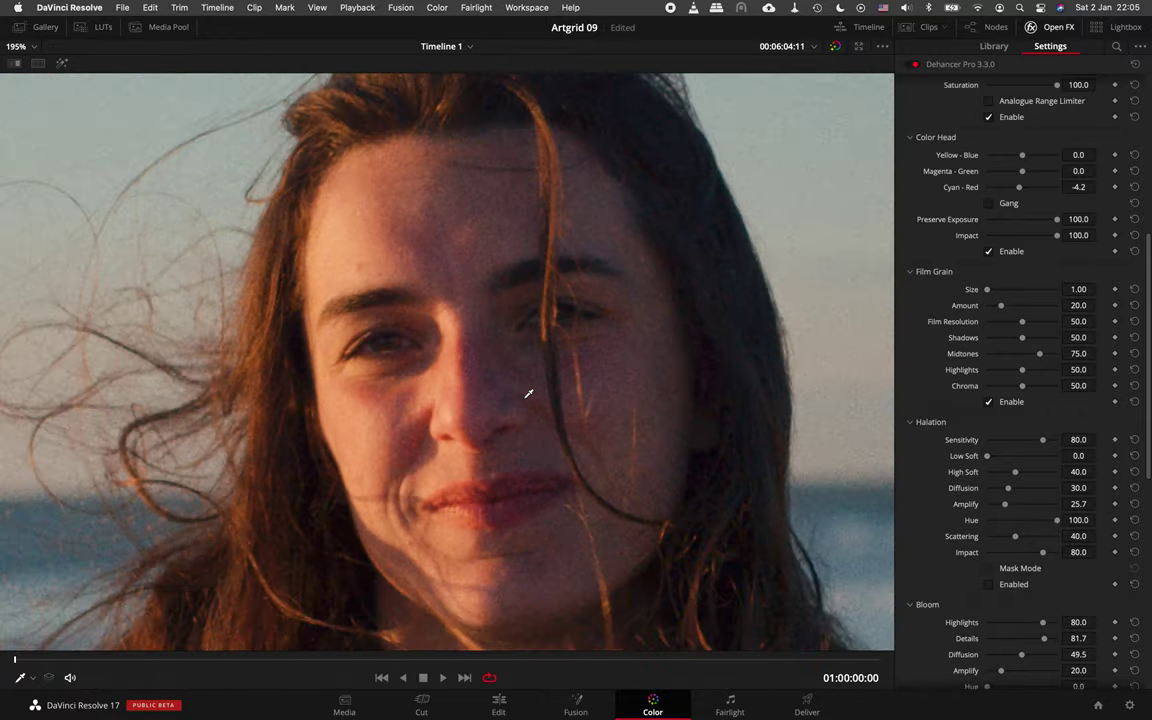
{"action": "left_click", "coordinate": [989, 402]}
{"action": "left_click", "coordinate": [990, 403]}
- Enable Halation (Sensitivity 80.0, Amplify 25.7, Impact 80.0), comparing the red hair fringes
{"action": "left_click", "coordinate": [990, 586]}
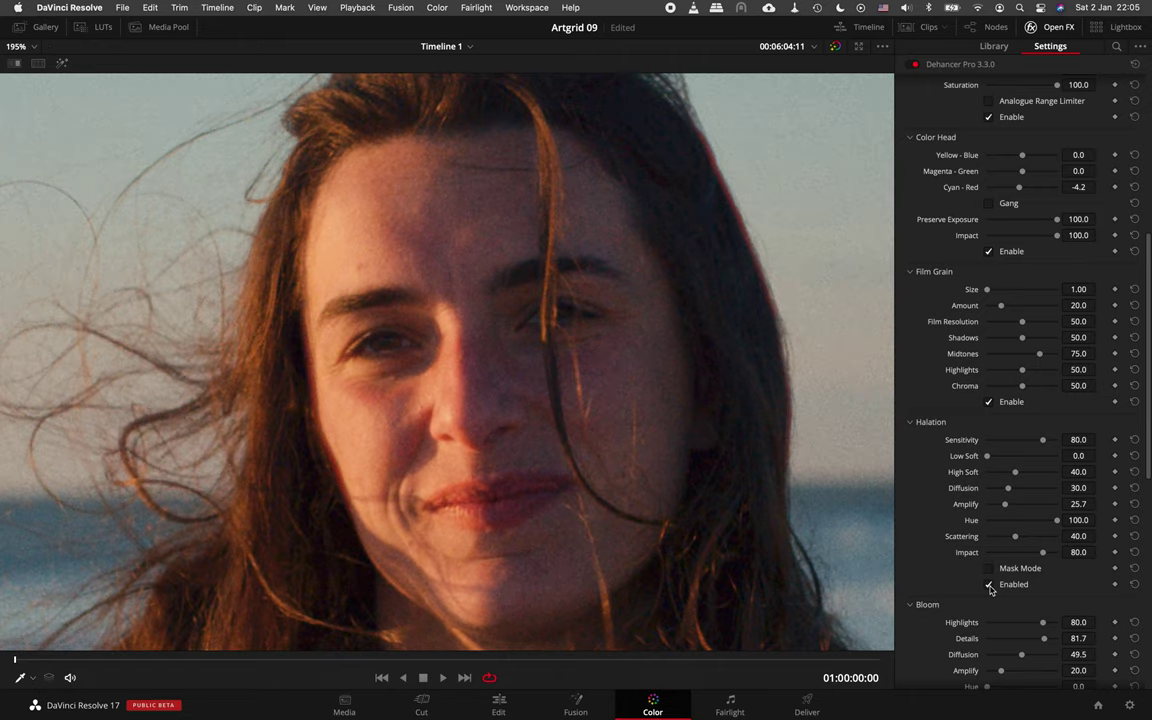
{"action": "left_click", "coordinate": [990, 587]}
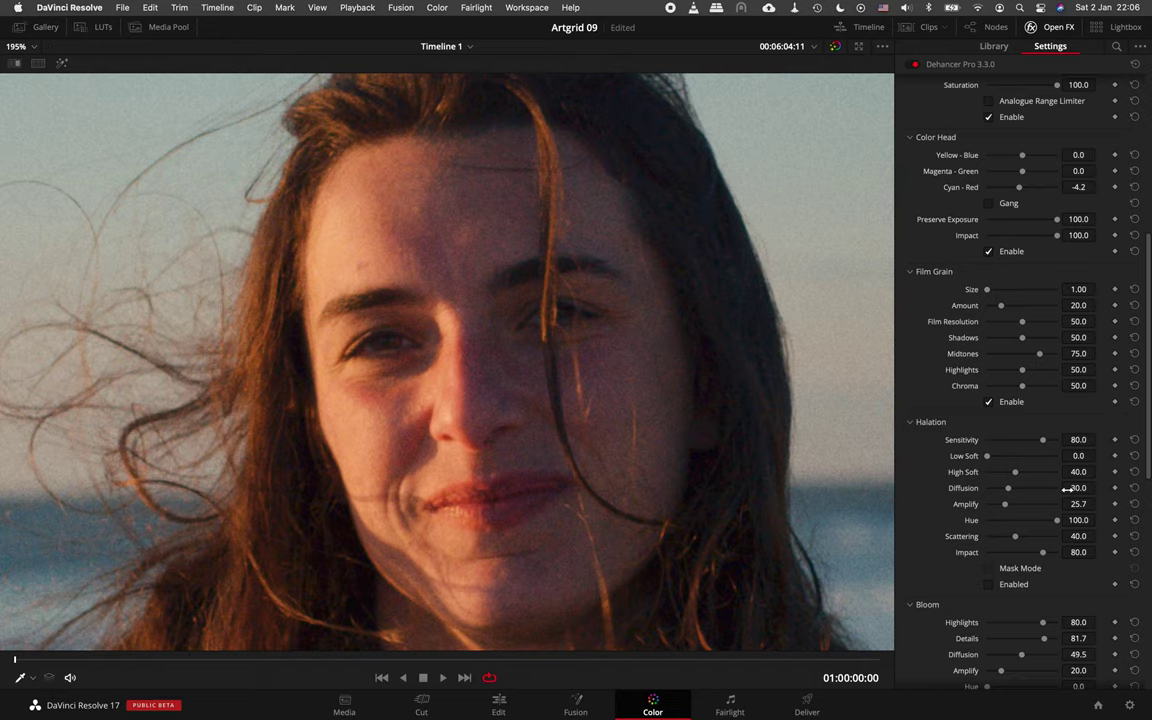
{"action": "left_click", "coordinate": [988, 585]}
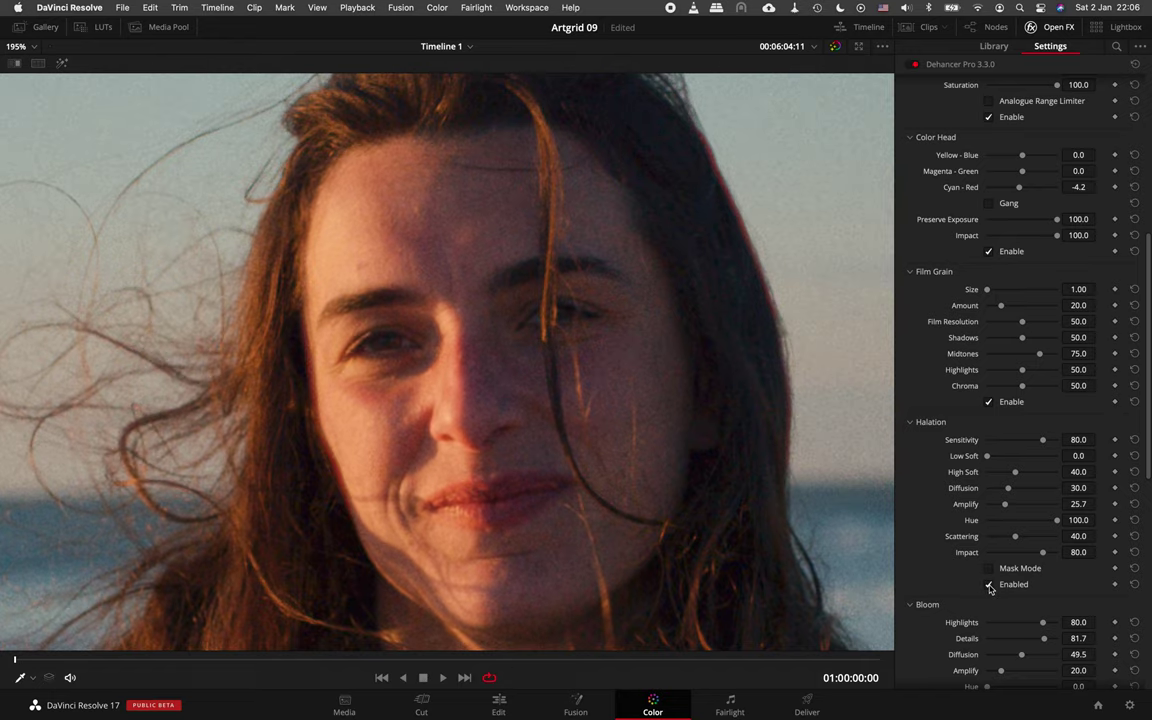
{"action": "left_click", "coordinate": [989, 585]}
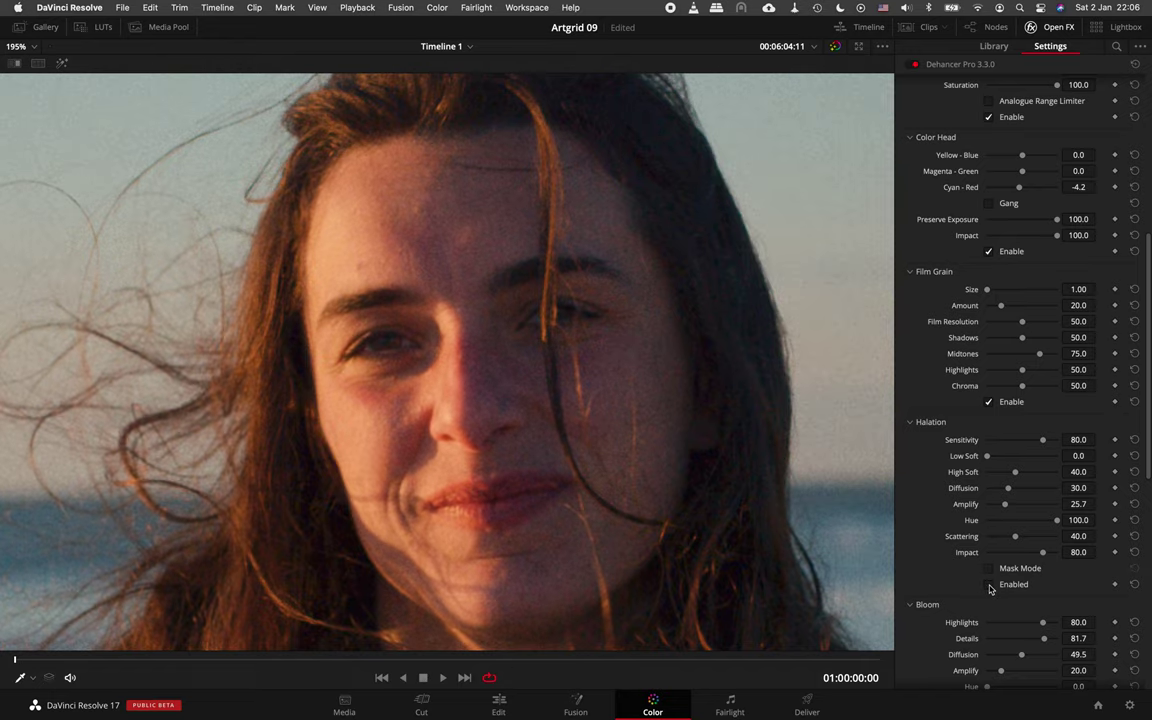
{"action": "left_click", "coordinate": [989, 585]}
{"action": "scroll", "coordinate": [420, 380], "scroll_direction": "up", "scroll_amount": 5}
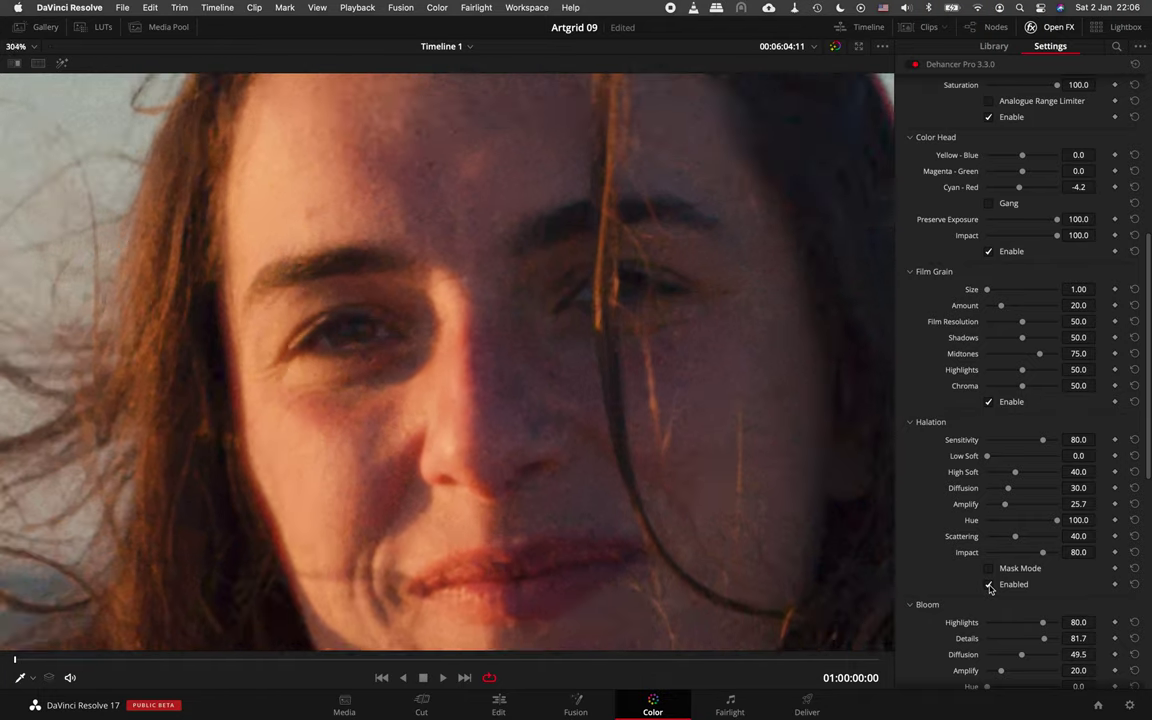
{"action": "scroll", "coordinate": [206, 567], "scroll_direction": "left", "scroll_amount": 5}
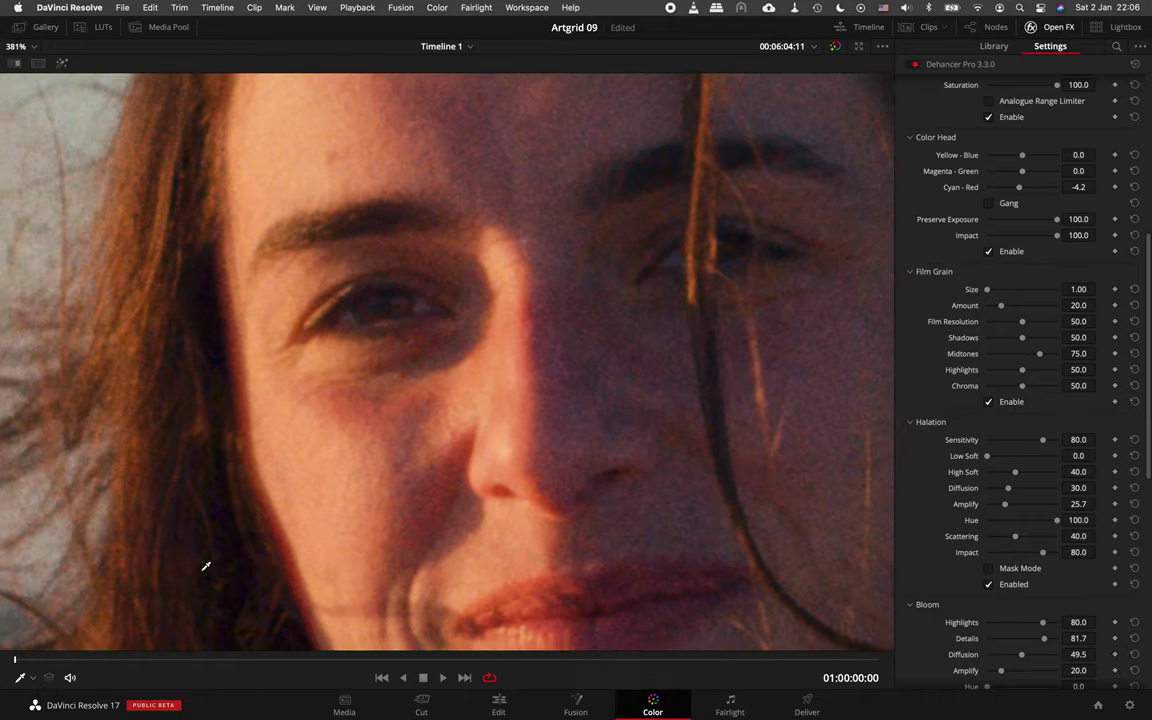
{"action": "left_click", "coordinate": [991, 586]}
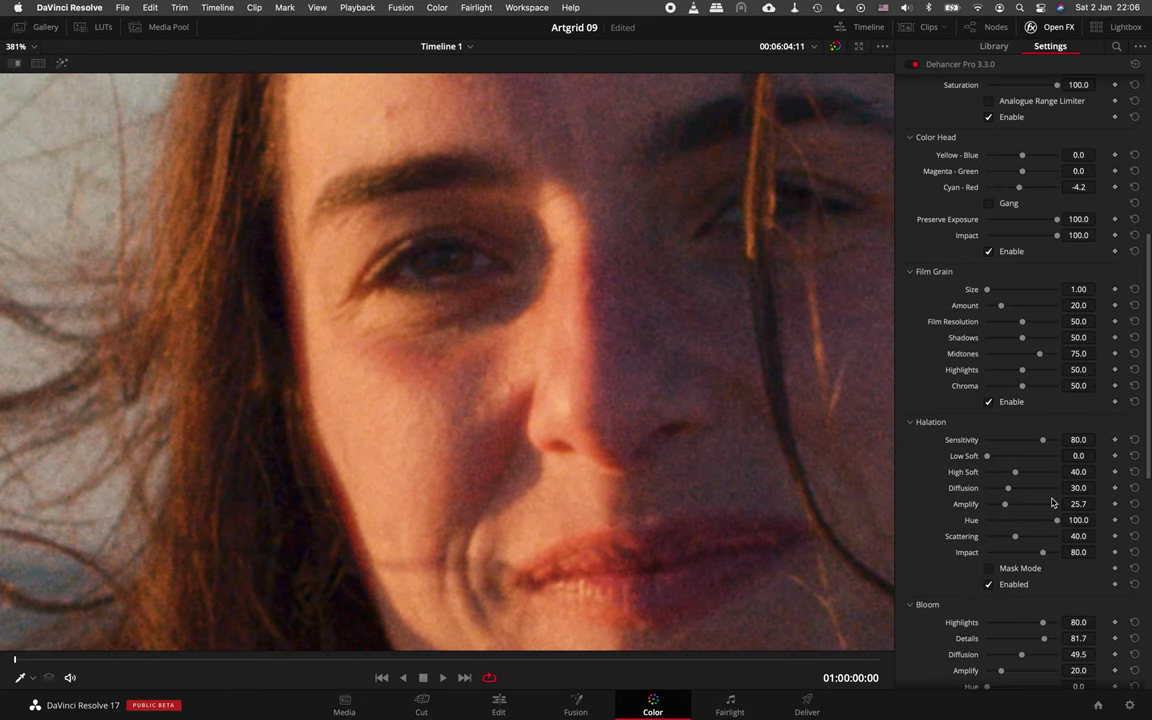
- Enable Bloom (Highlights 80.0, Details 81.7, Diffusion 49.5) and compare it across the face
{"action": "scroll", "coordinate": [949, 559], "scroll_direction": "down", "scroll_amount": 1}
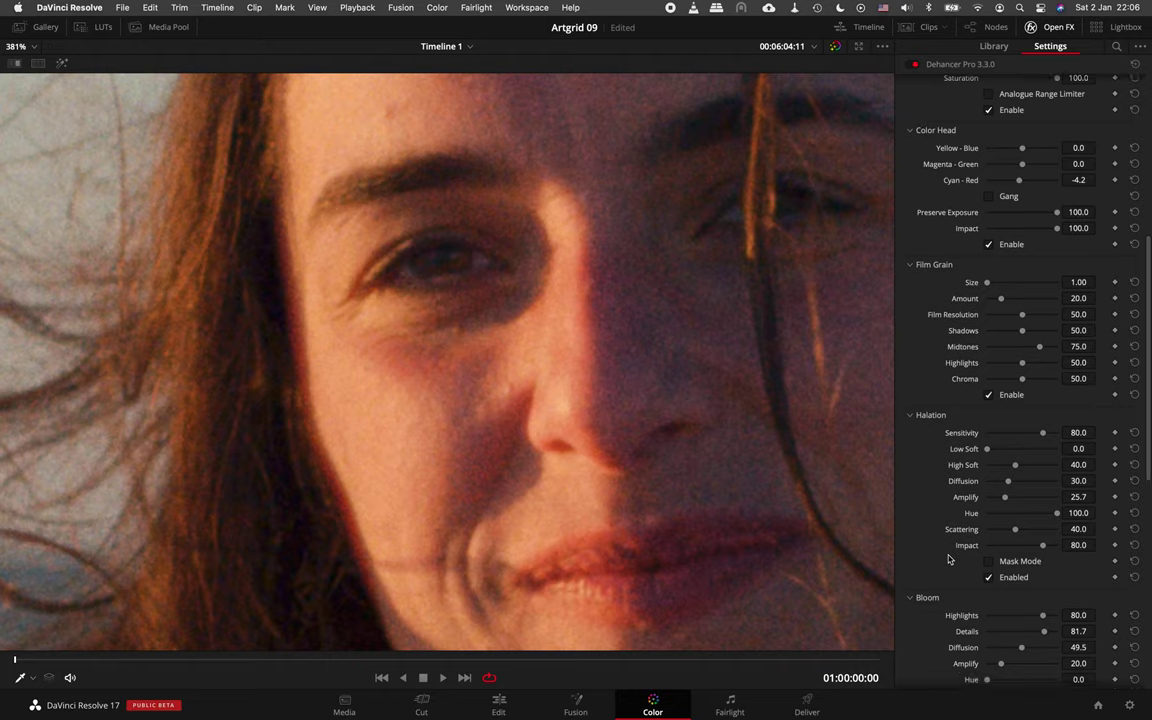
{"action": "scroll", "coordinate": [949, 559], "scroll_direction": "down", "scroll_amount": 6}
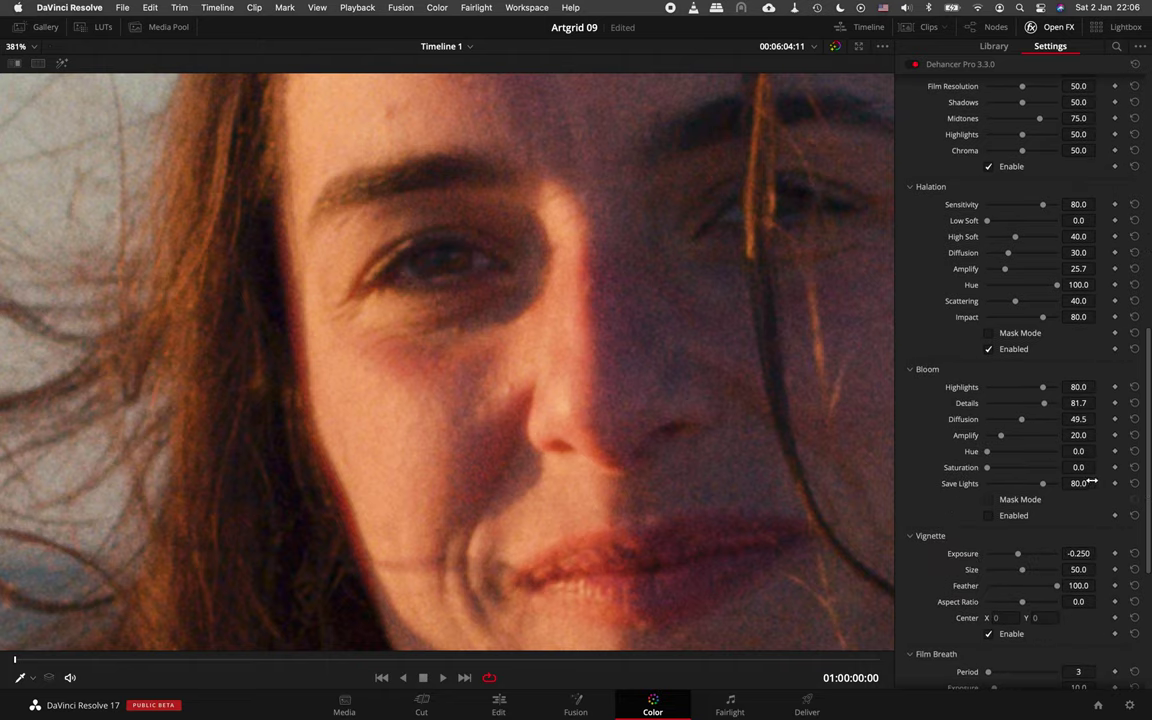
{"action": "left_click", "coordinate": [989, 516]}
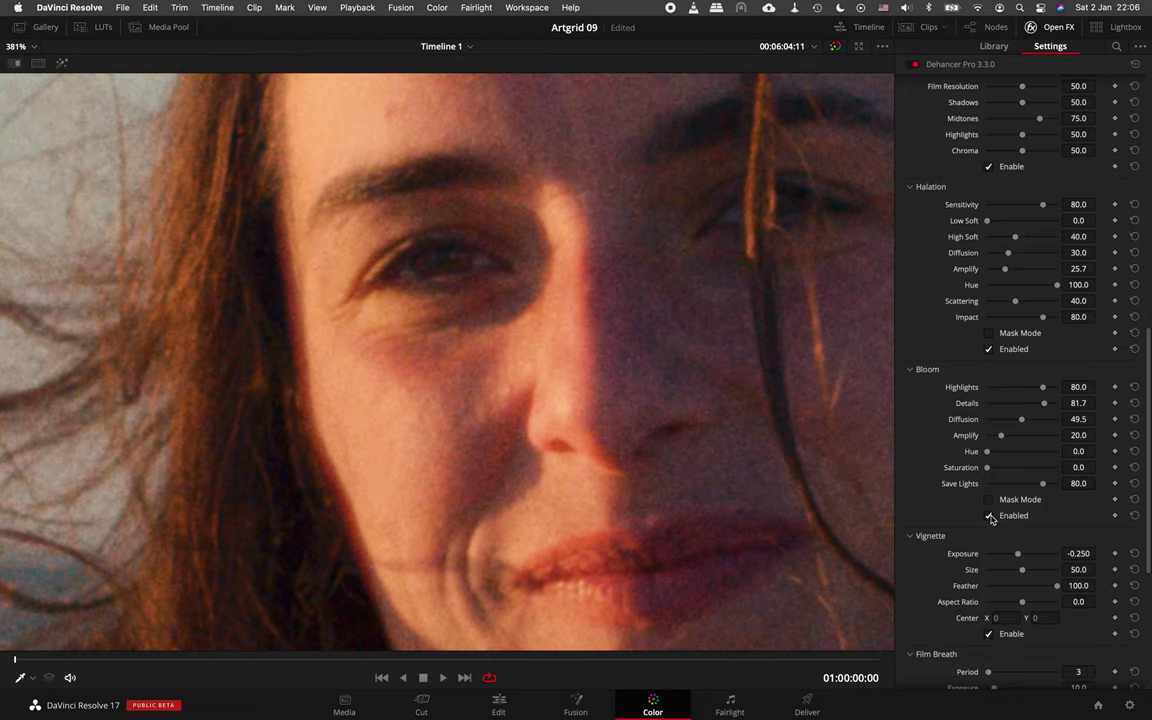
{"action": "left_click_drag", "start_coordinate": [511, 253], "coordinate": [548, 393]}
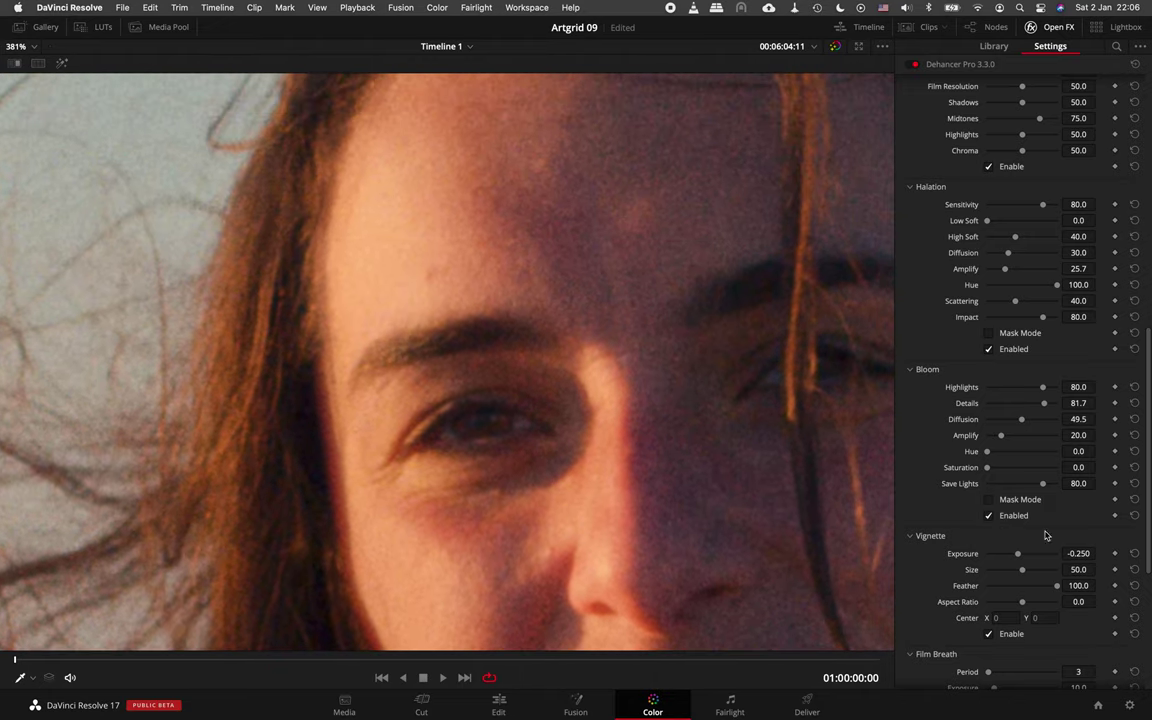
{"action": "left_click", "coordinate": [989, 516]}
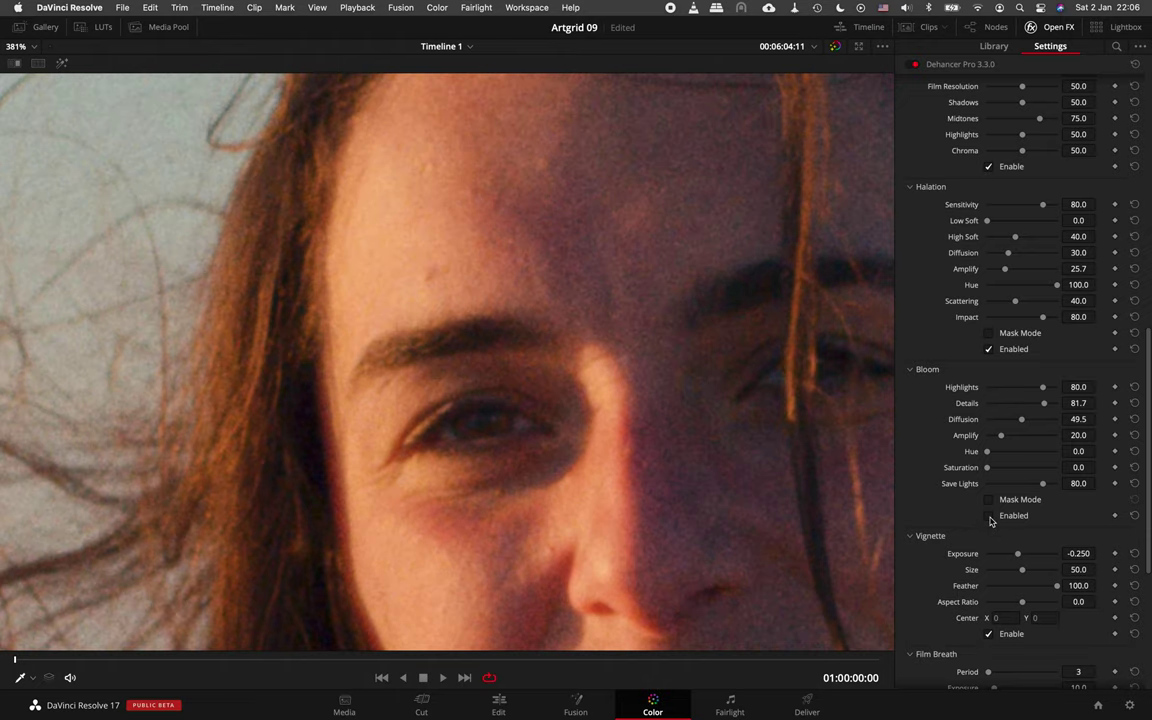
{"action": "left_click", "coordinate": [989, 516]}
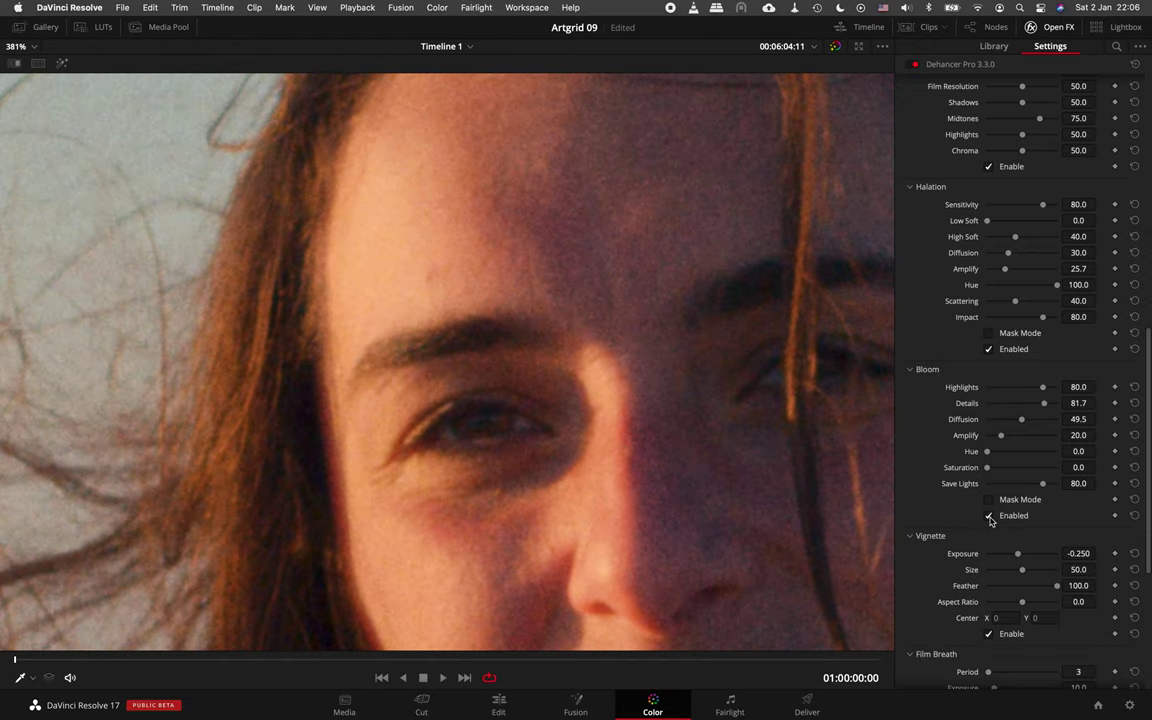
{"action": "left_click", "coordinate": [989, 516]}
{"action": "left_click", "coordinate": [989, 516]}
- Recheck the bloom glow on the whole face off and on, leaving it enabled
{"action": "scroll", "coordinate": [479, 431], "scroll_direction": "down", "scroll_amount": 2}
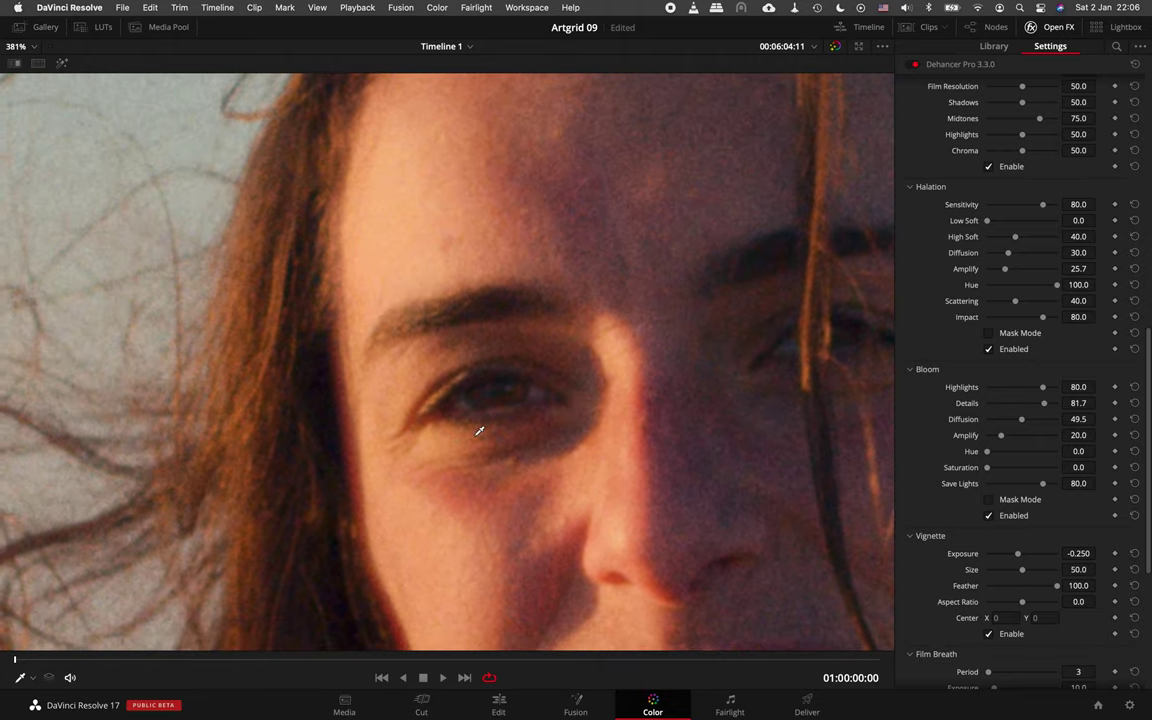
{"action": "scroll", "coordinate": [479, 431], "scroll_direction": "down", "scroll_amount": 5}
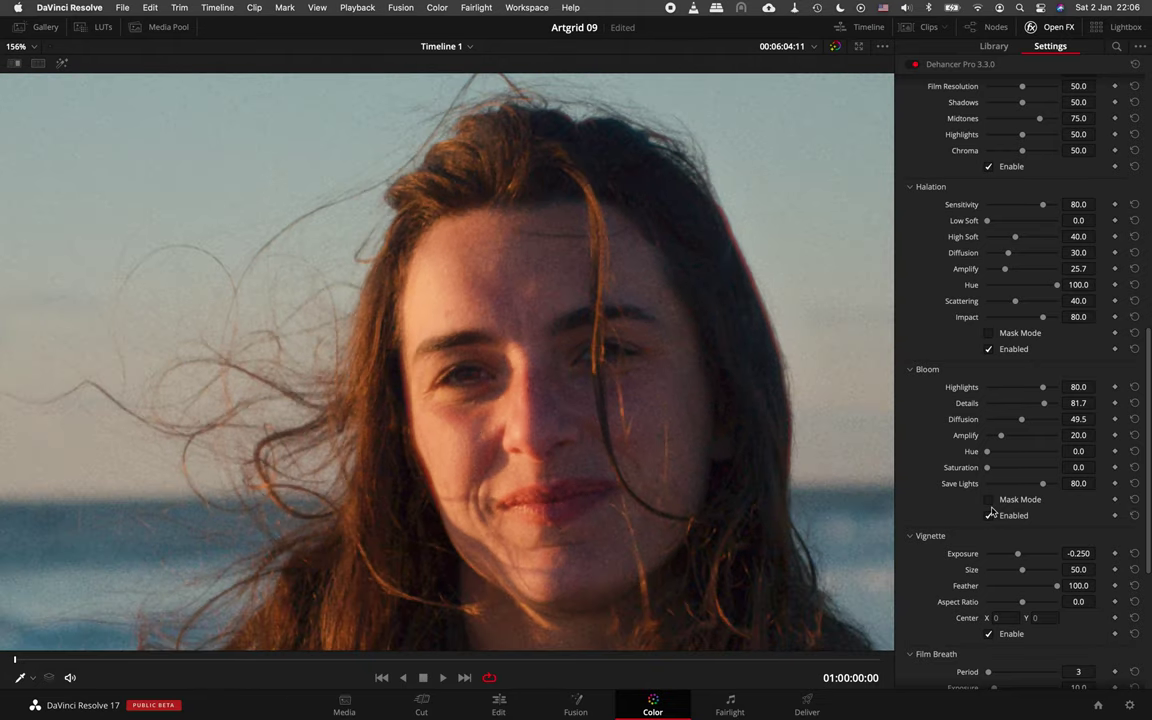
{"action": "left_click", "coordinate": [989, 516]}
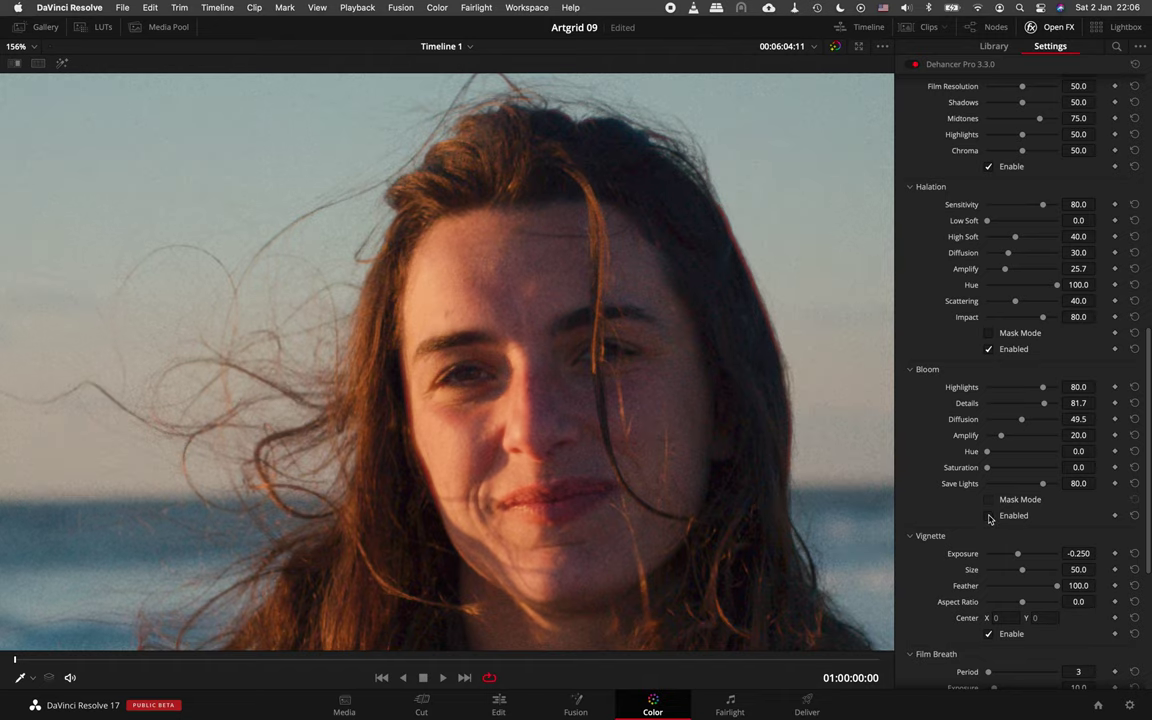
{"action": "left_click", "coordinate": [989, 516]}
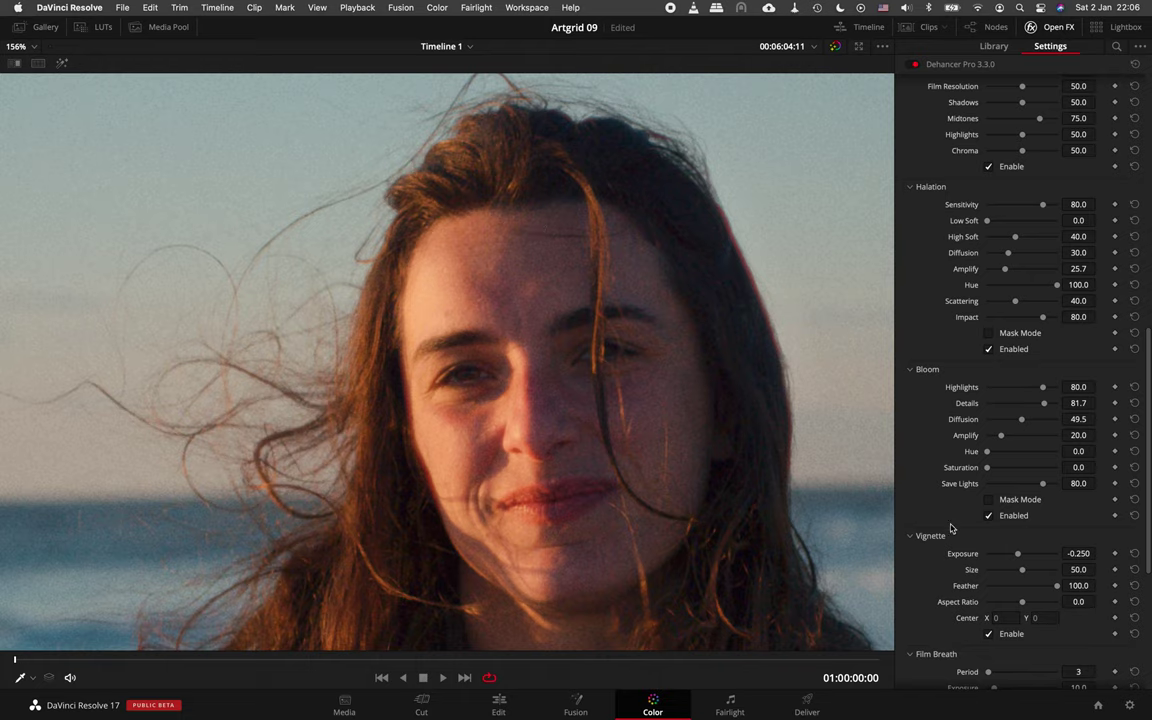
{"action": "left_click", "coordinate": [989, 516]}
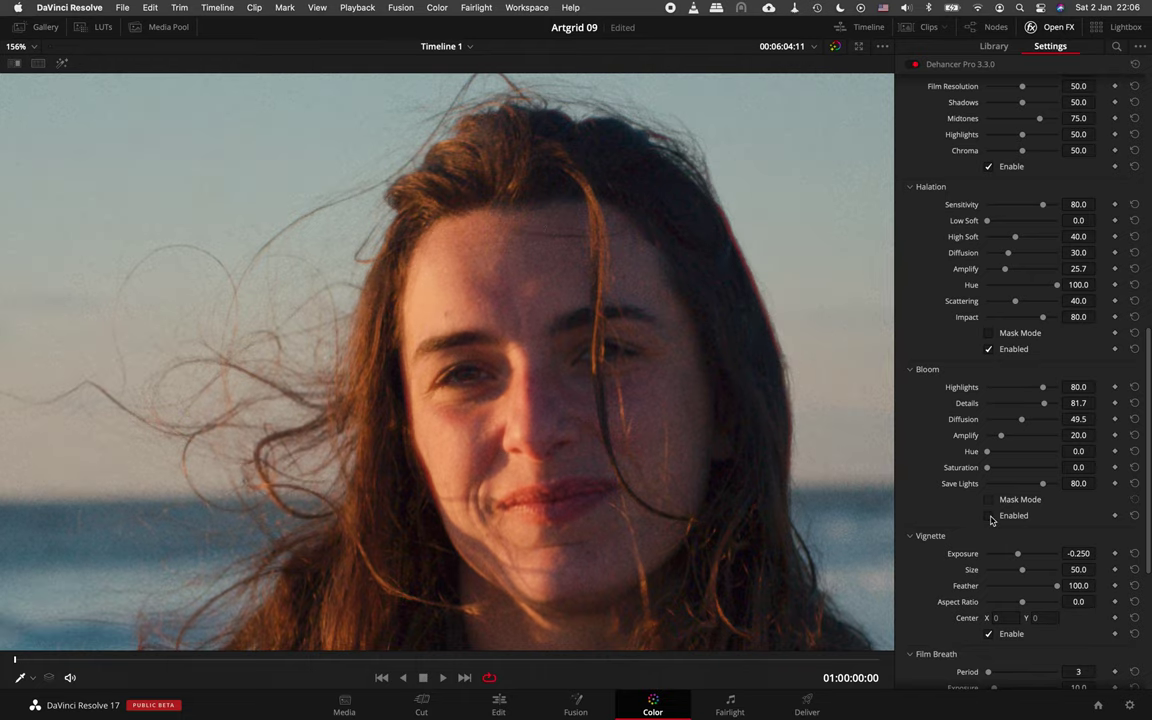
{"action": "left_click", "coordinate": [989, 516]}
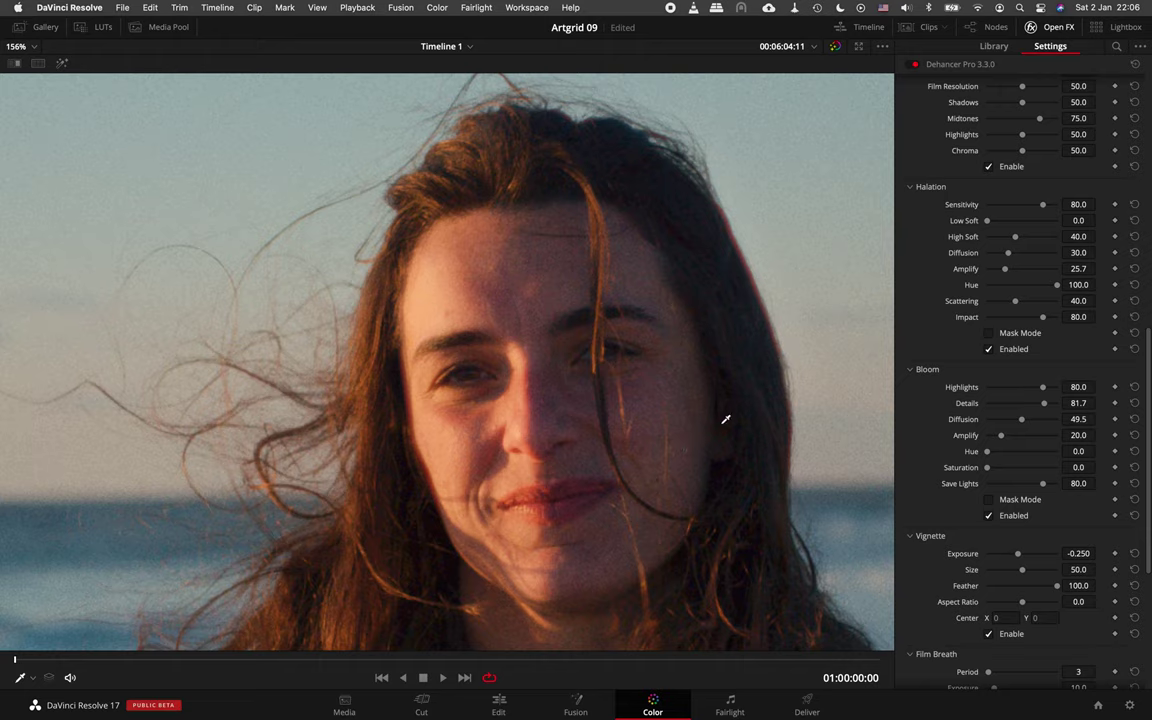
- Enable Film Breath and Gate Weave, each at Period 3 and Impact 100.0
{"action": "scroll", "coordinate": [1015, 485], "scroll_direction": "down", "scroll_amount": 5}
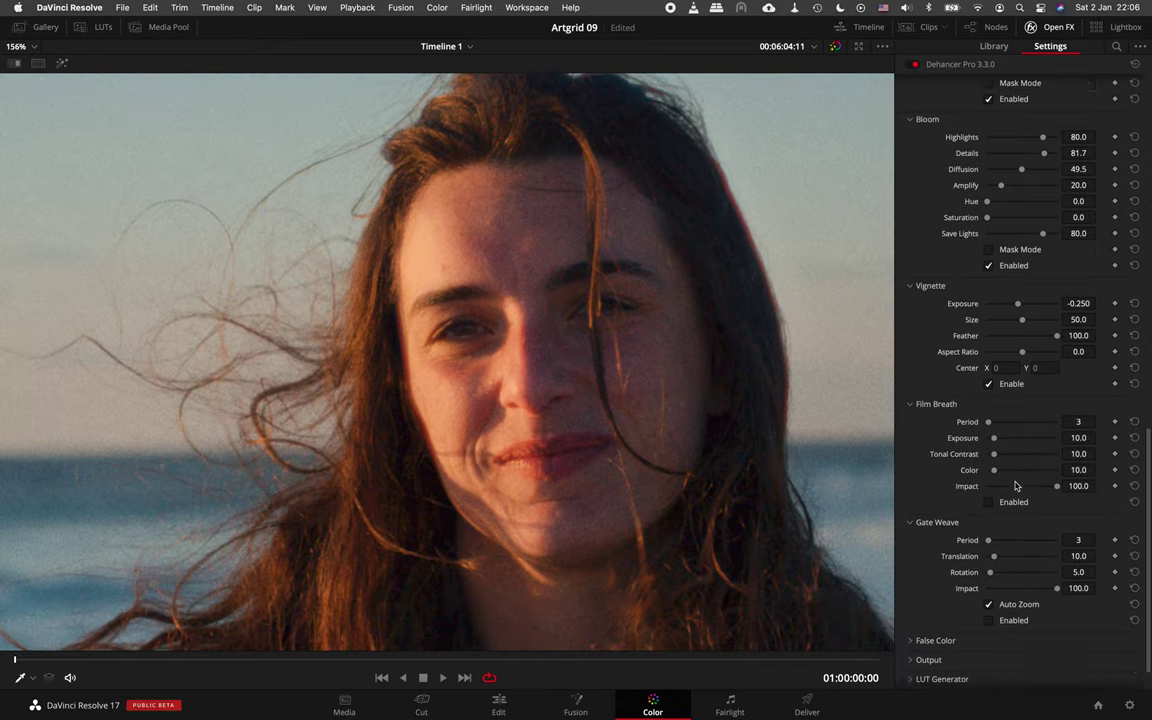
{"action": "scroll", "coordinate": [1015, 485], "scroll_direction": "down", "scroll_amount": 1}
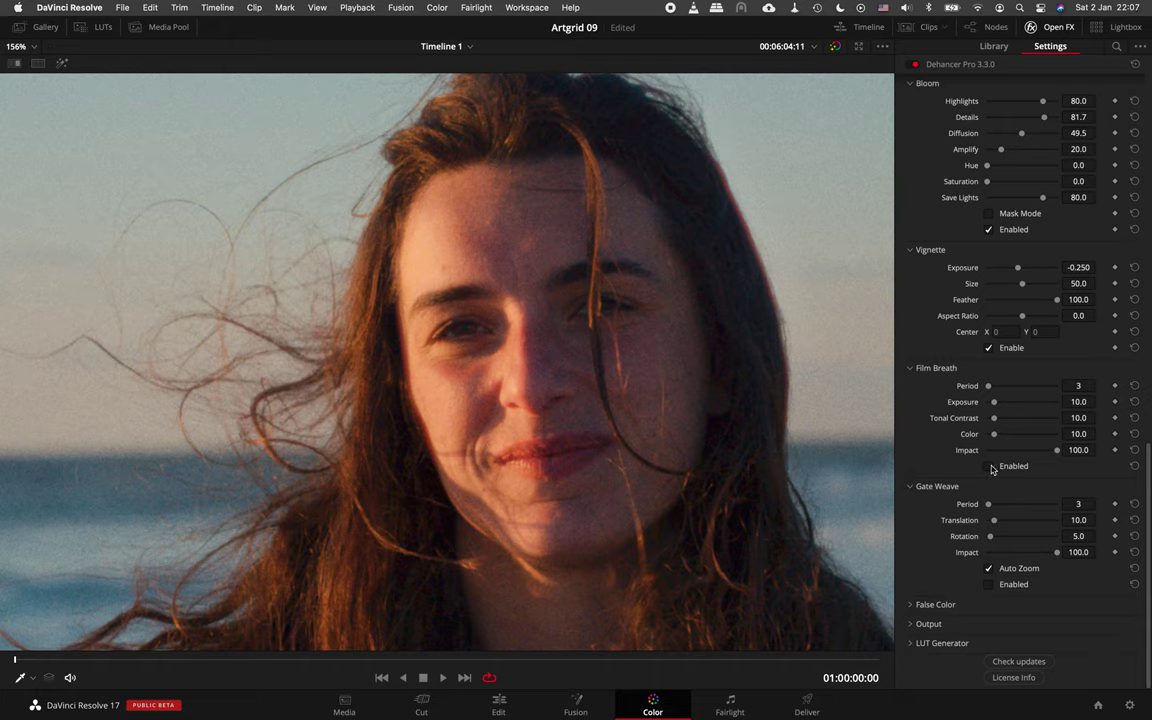
{"action": "left_click", "coordinate": [990, 467]}
{"action": "left_click", "coordinate": [988, 588]}
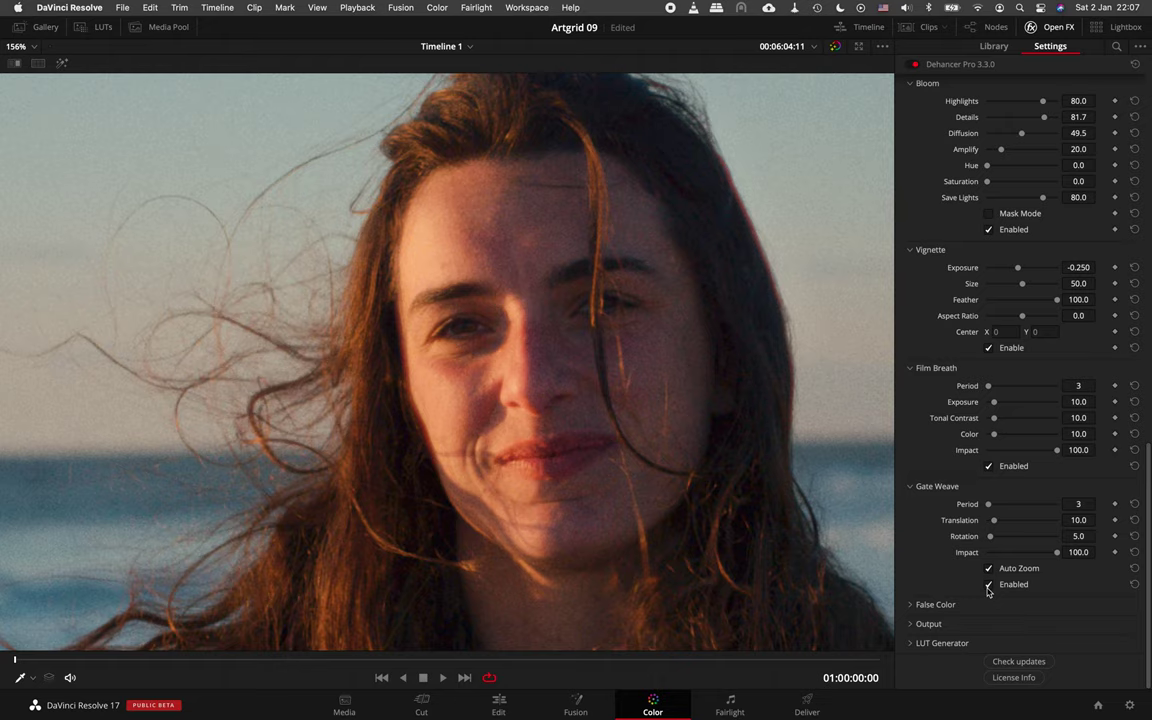
- Fit the full frame in the viewer and exit Enhanced Viewer mode to restore the Color page
{"action": "key", "text": "shift+z"}
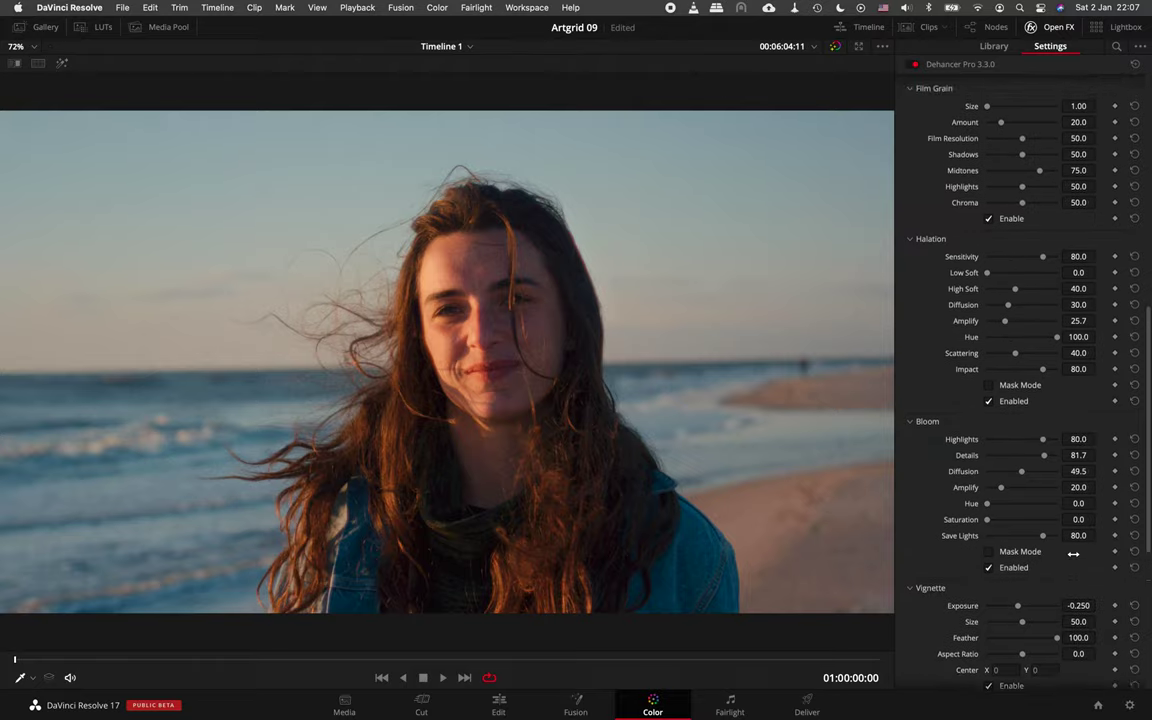
{"action": "scroll", "coordinate": [1073, 554], "scroll_direction": "up", "scroll_amount": 10}
{"action": "scroll", "coordinate": [1074, 552], "scroll_direction": "up", "scroll_amount": 3}
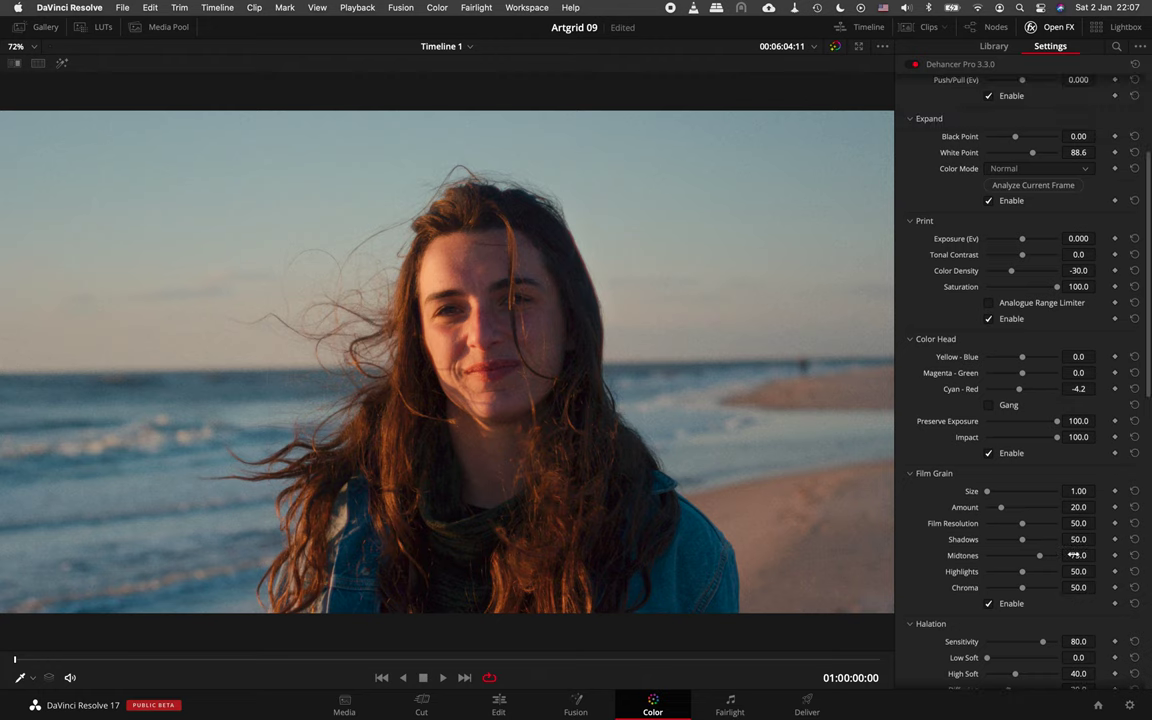
{"action": "scroll", "coordinate": [1075, 550], "scroll_direction": "up", "scroll_amount": 5}
{"action": "key", "text": "alt+f"}
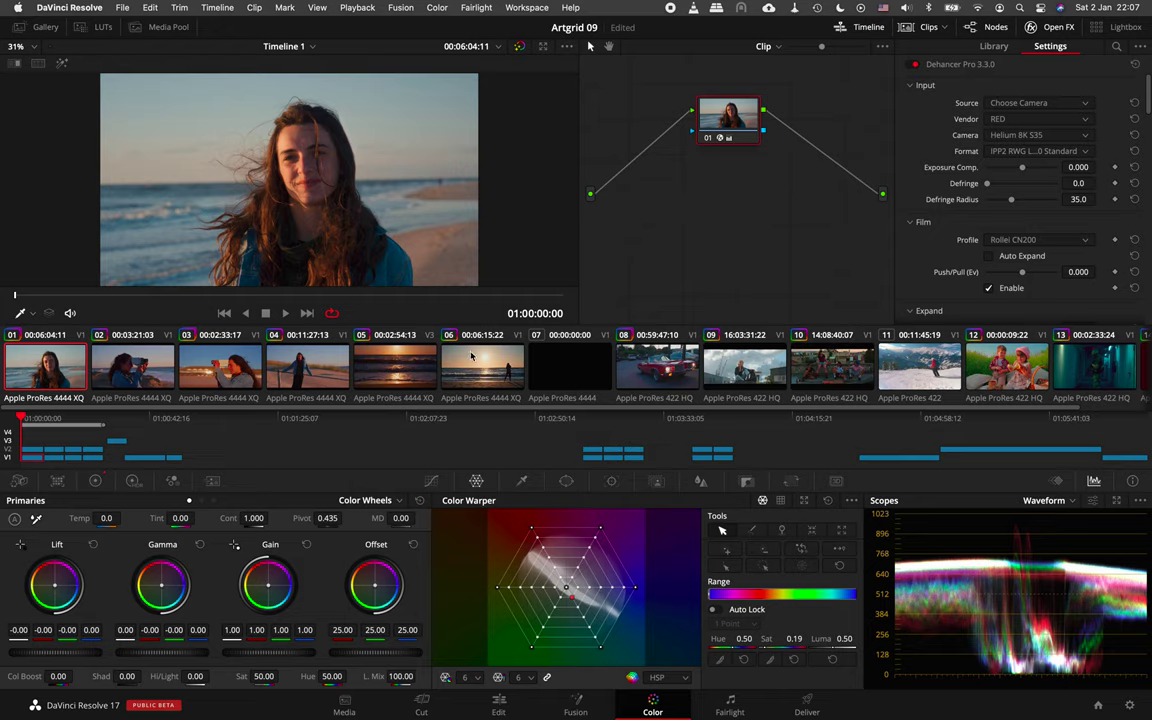
{"action": "left_click", "coordinate": [224, 368]}
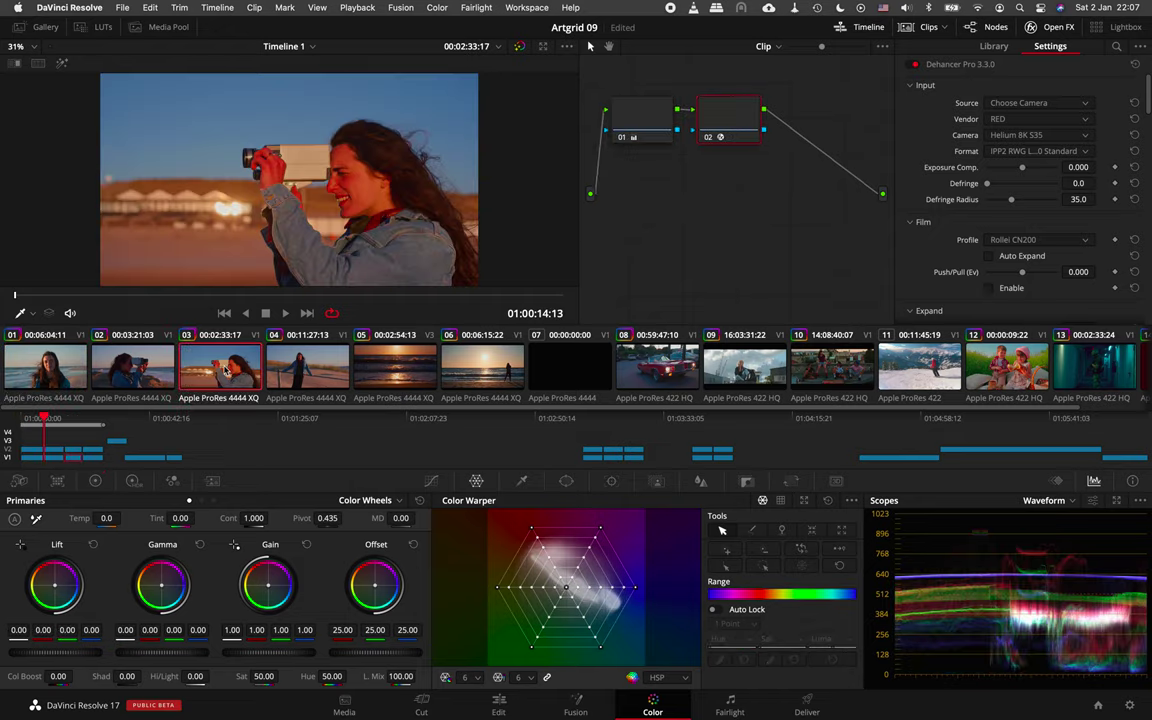
{"action": "left_click", "coordinate": [286, 330]}
{"action": "left_click", "coordinate": [408, 361]}
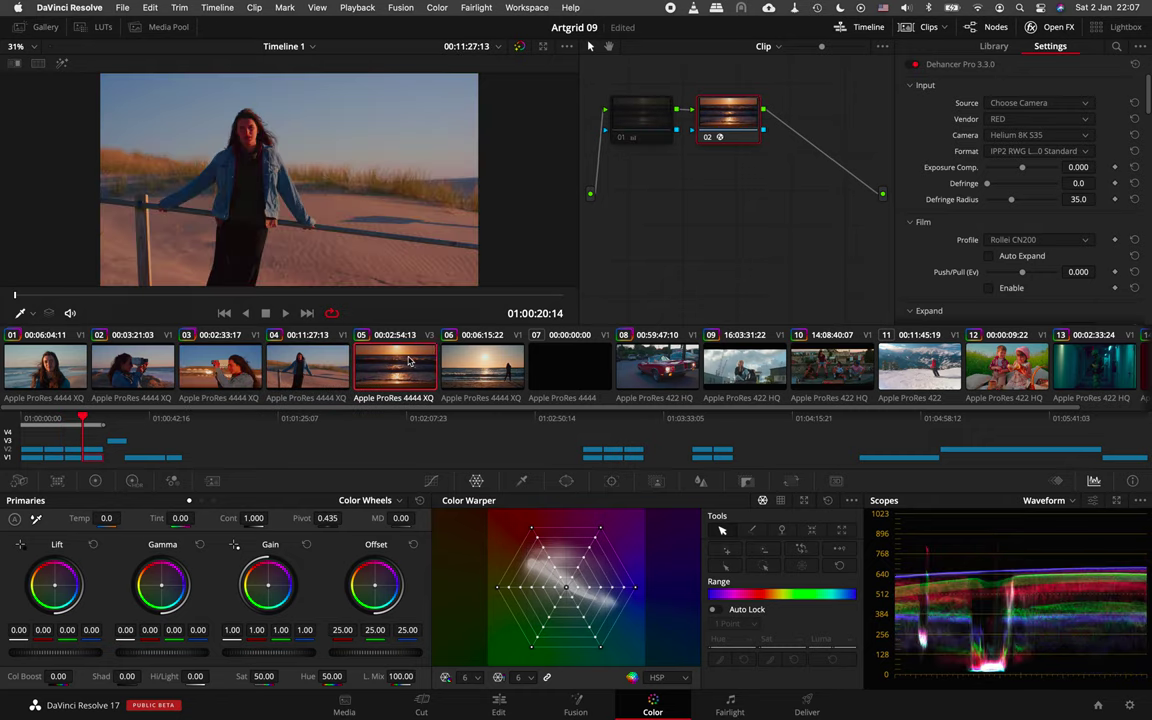
{"action": "left_click", "coordinate": [493, 363]}
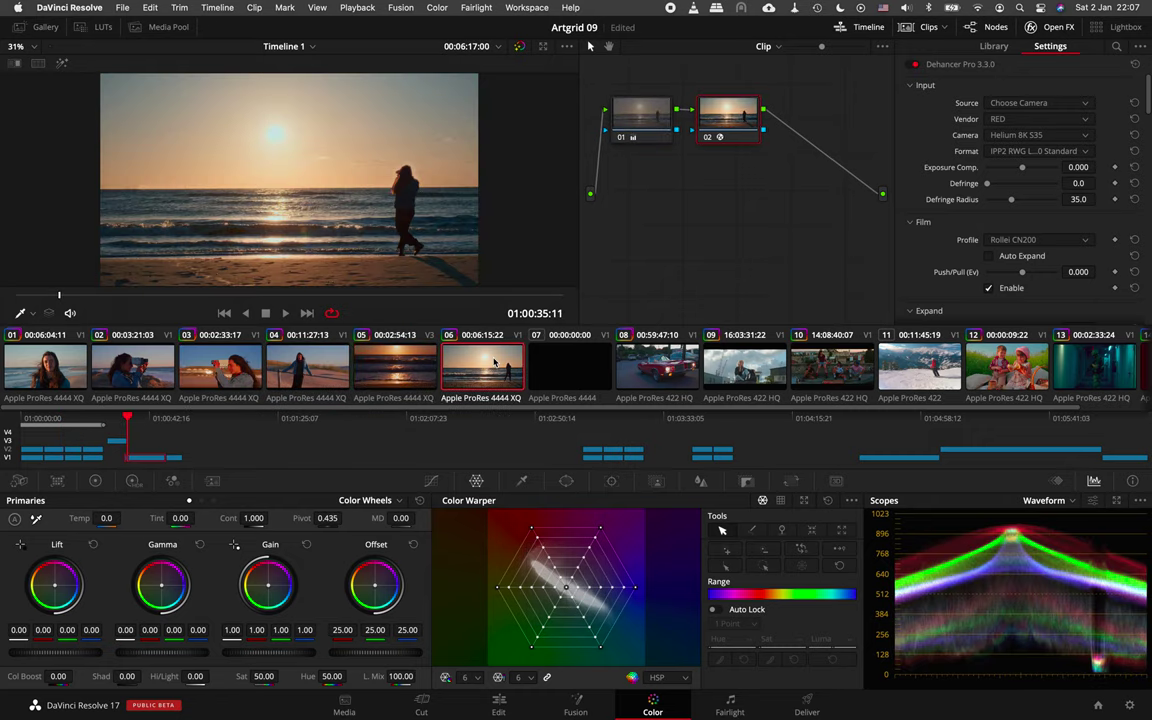
{"action": "left_click", "coordinate": [47, 366]}
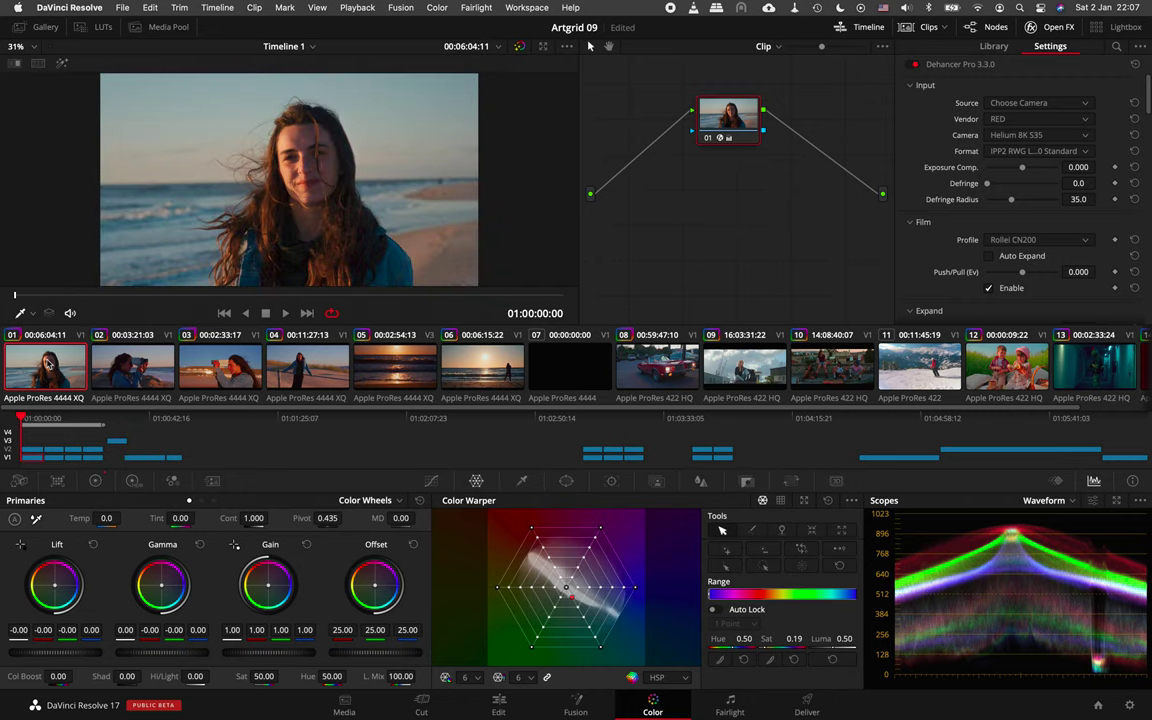